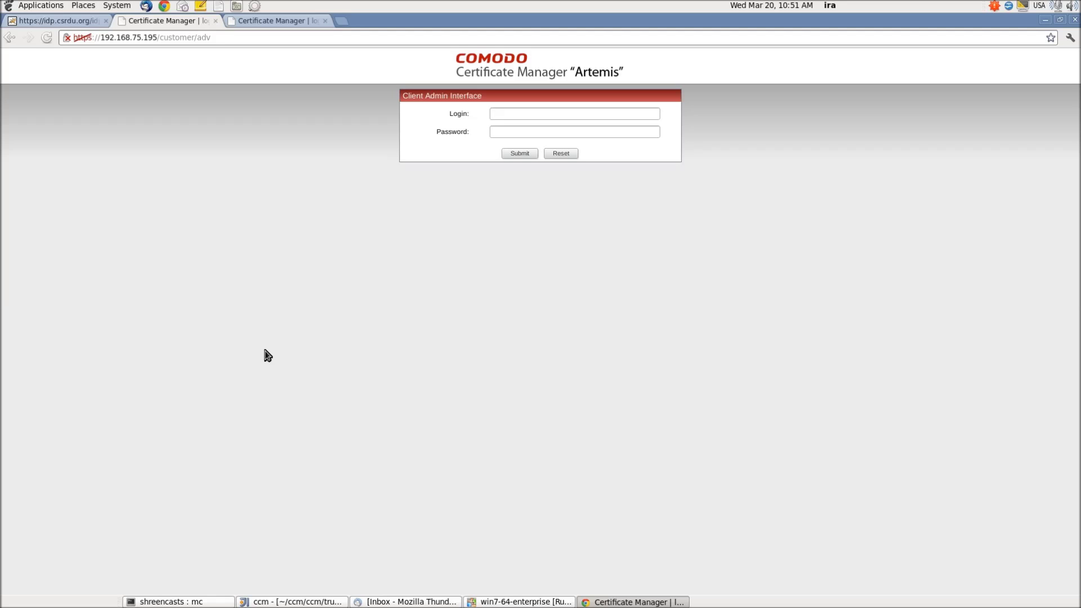
Sign in to the client admin interface as admin with the administrator password and open the Admins list.
left_click(504, 115)
type("admin")
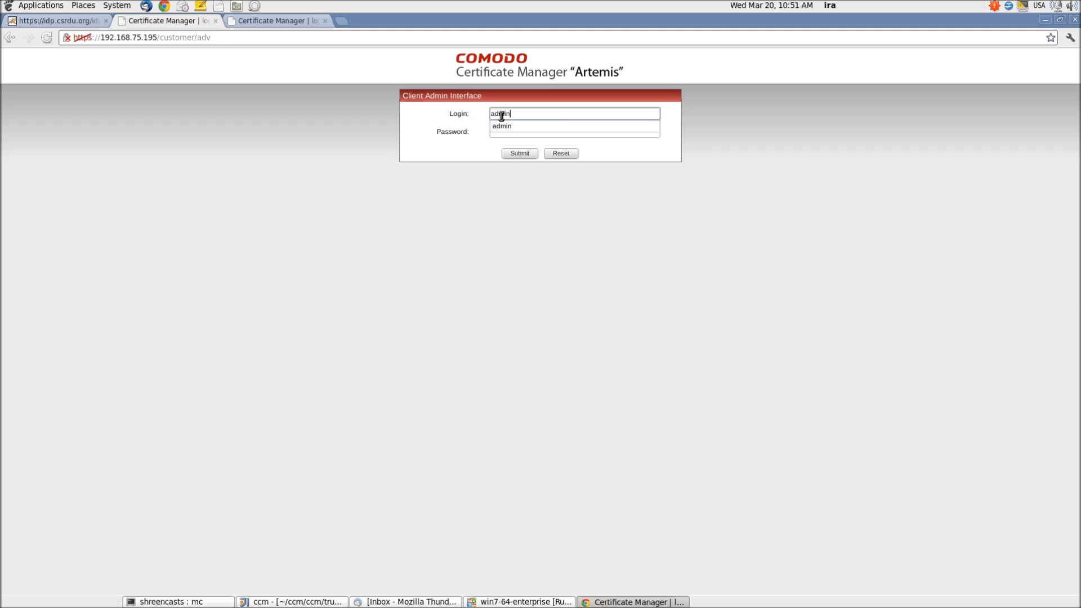
key("Tab")
type("********")
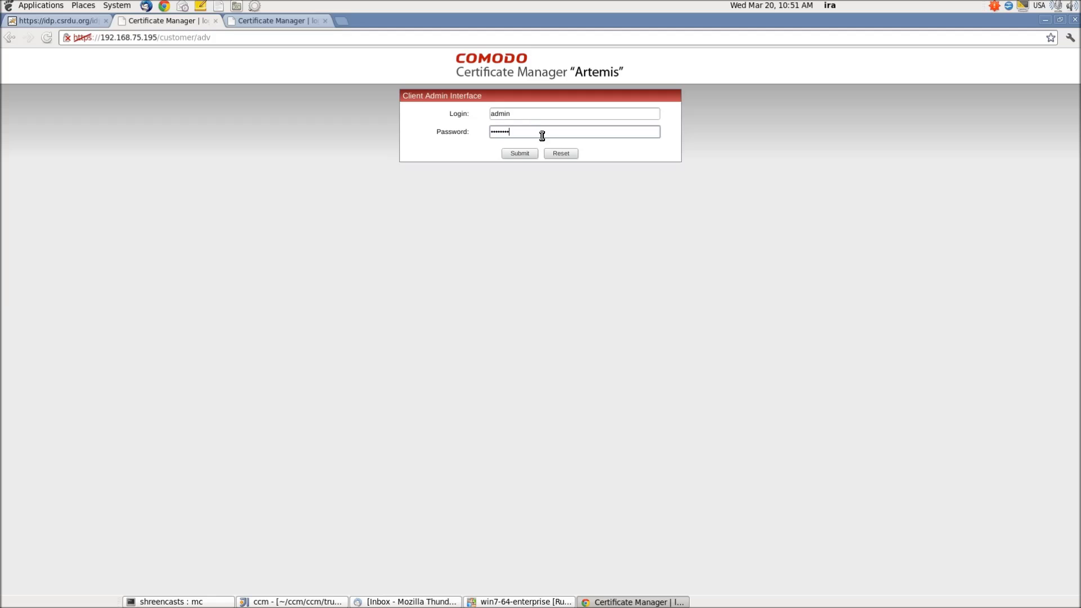
key("Return")
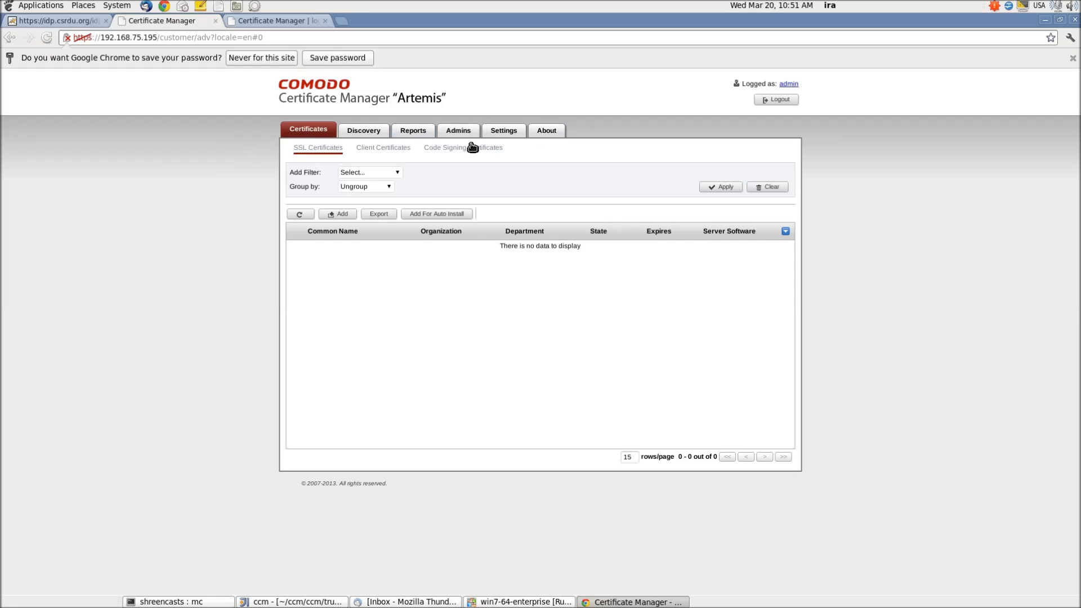
left_click(463, 134)
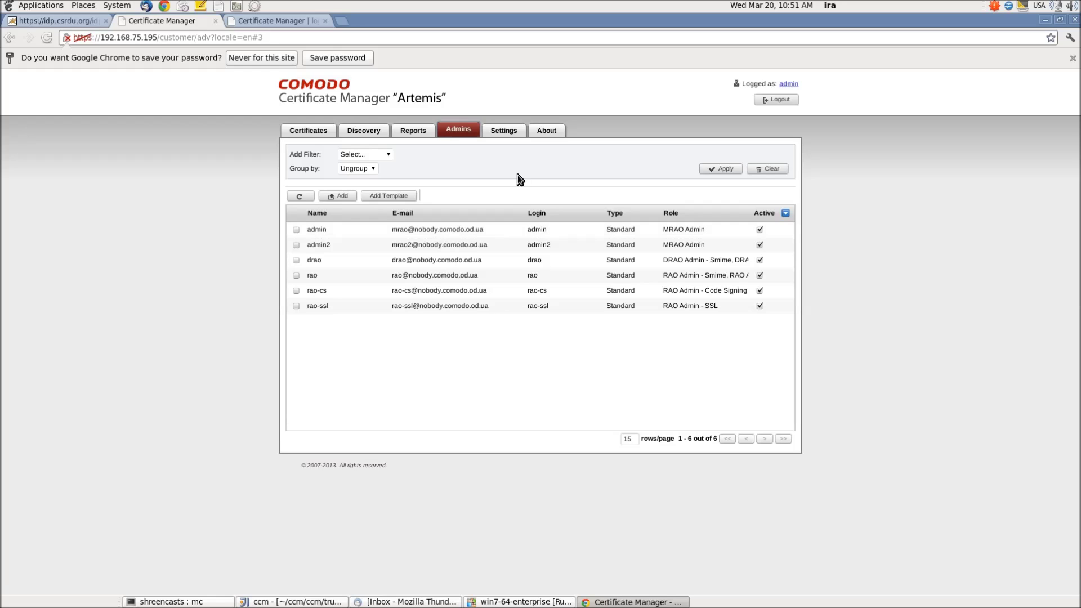
Add an admin template with the Advanced RAO Admin - SSL role and admin-user editing, then refresh the list.
left_click(400, 196)
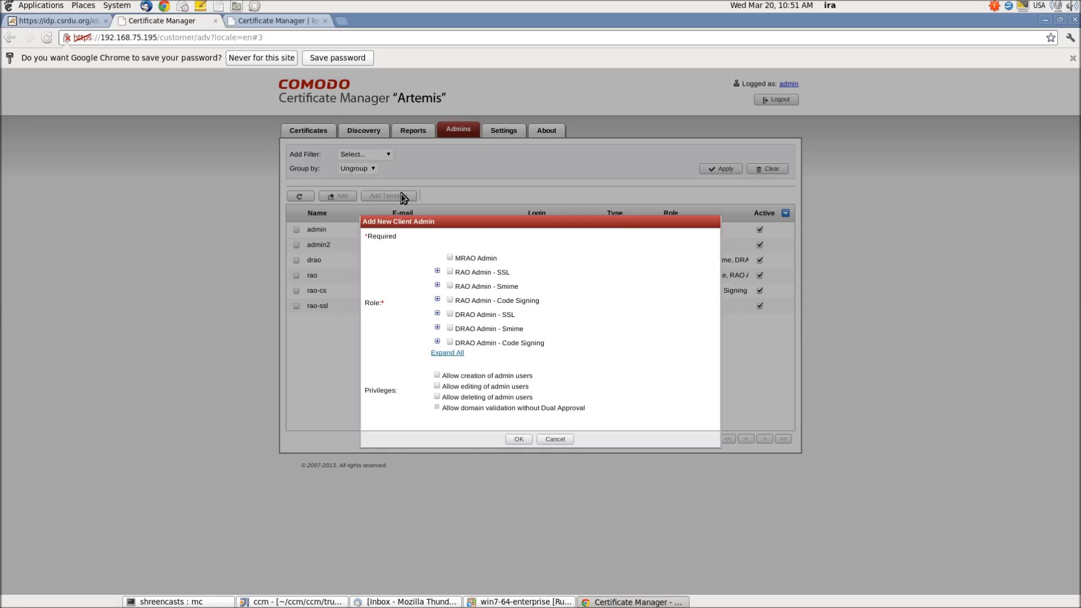
left_click(438, 272)
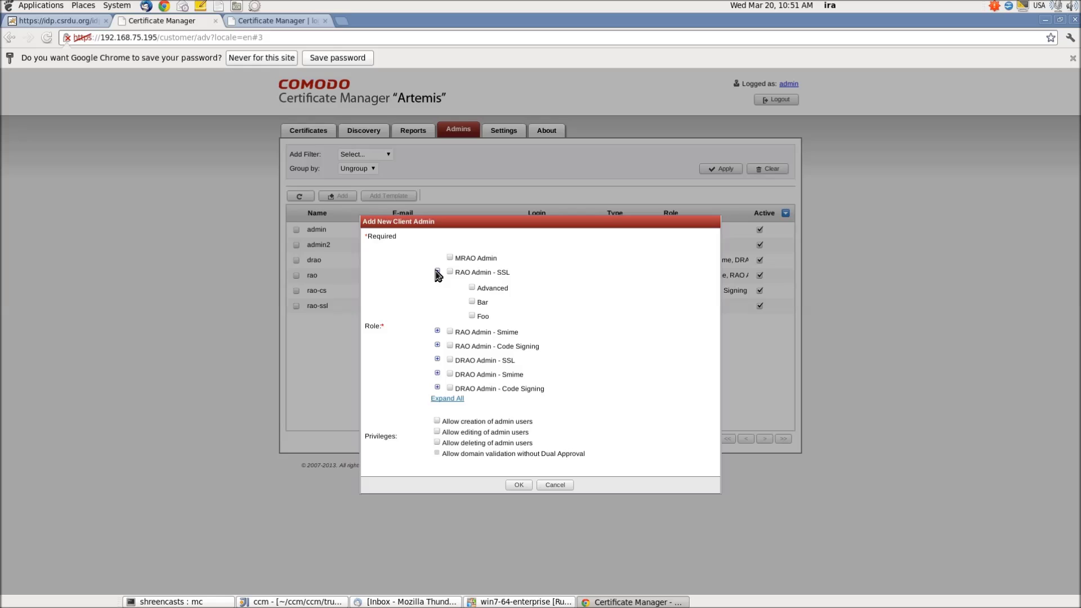
left_click(472, 288)
left_click(438, 432)
left_click(527, 482)
left_click(301, 197)
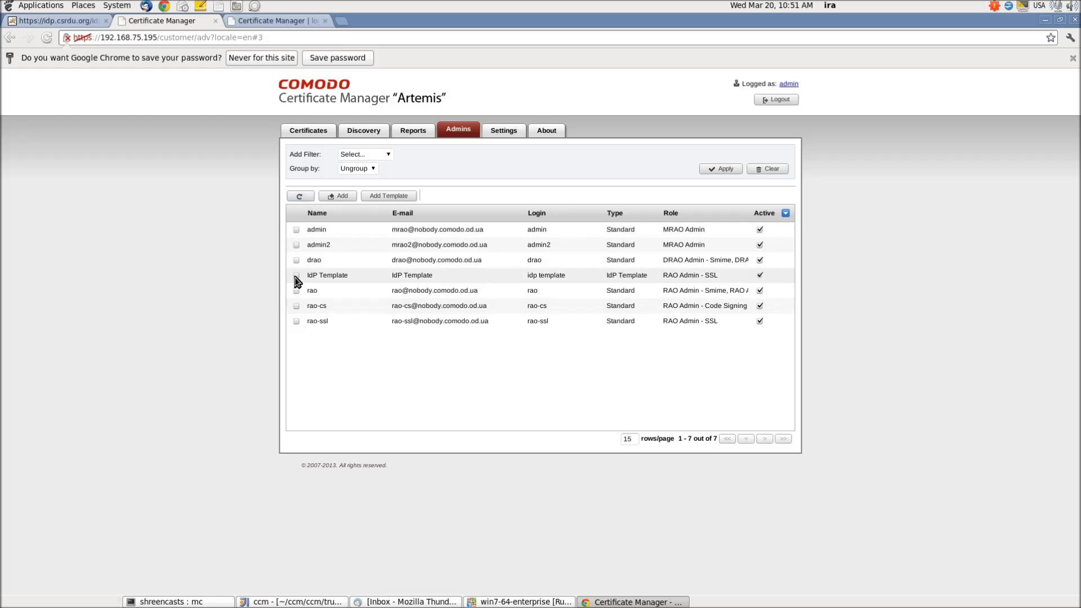
Select the IdP Template row and confirm logging out of Certificate Manager.
left_click(296, 275)
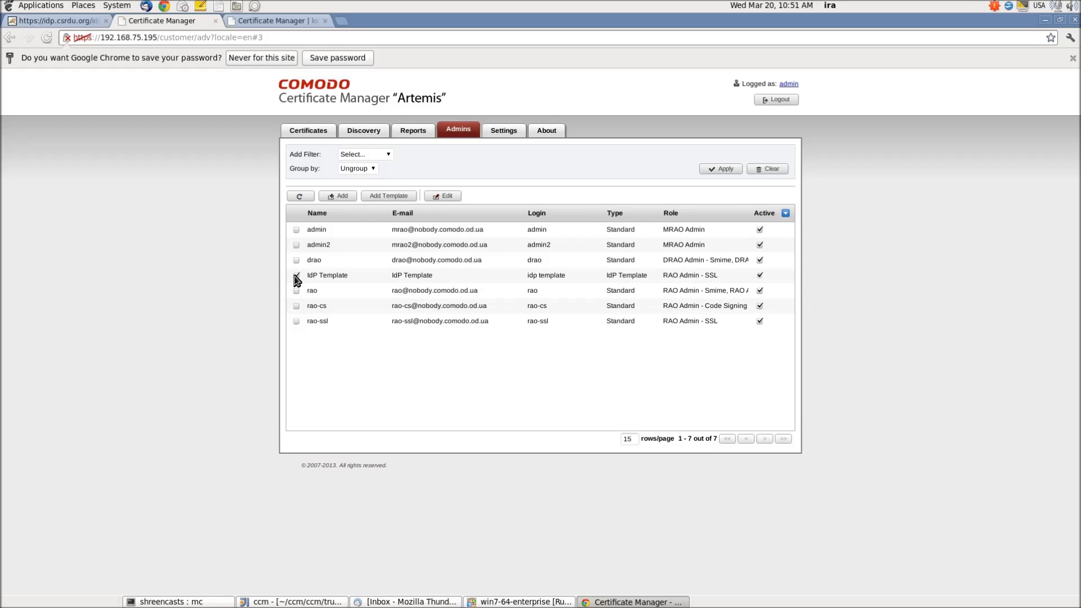
left_click(779, 100)
left_click(516, 361)
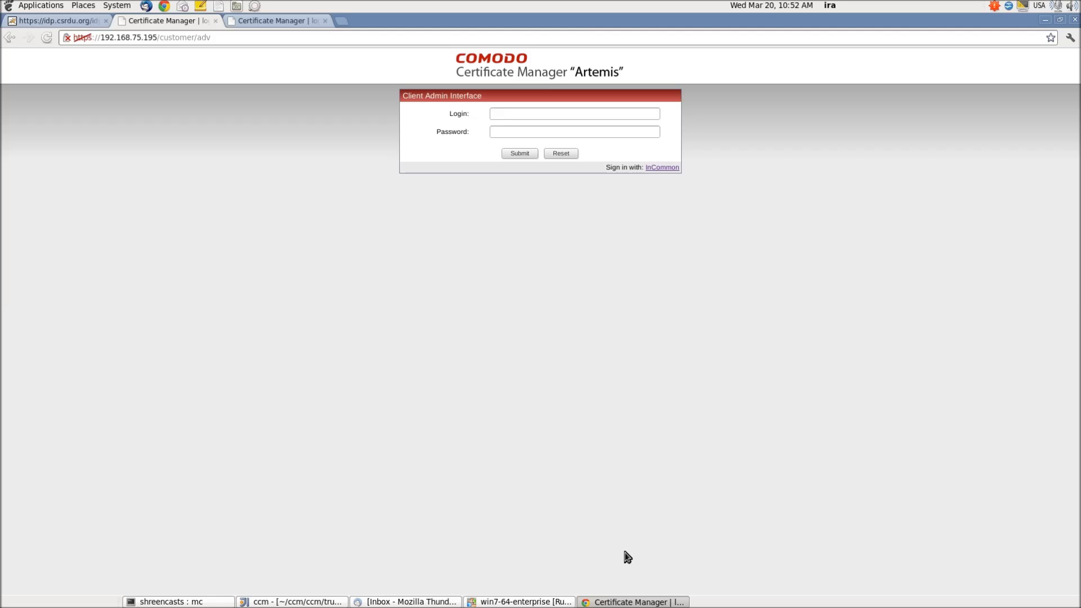
left_click(523, 603)
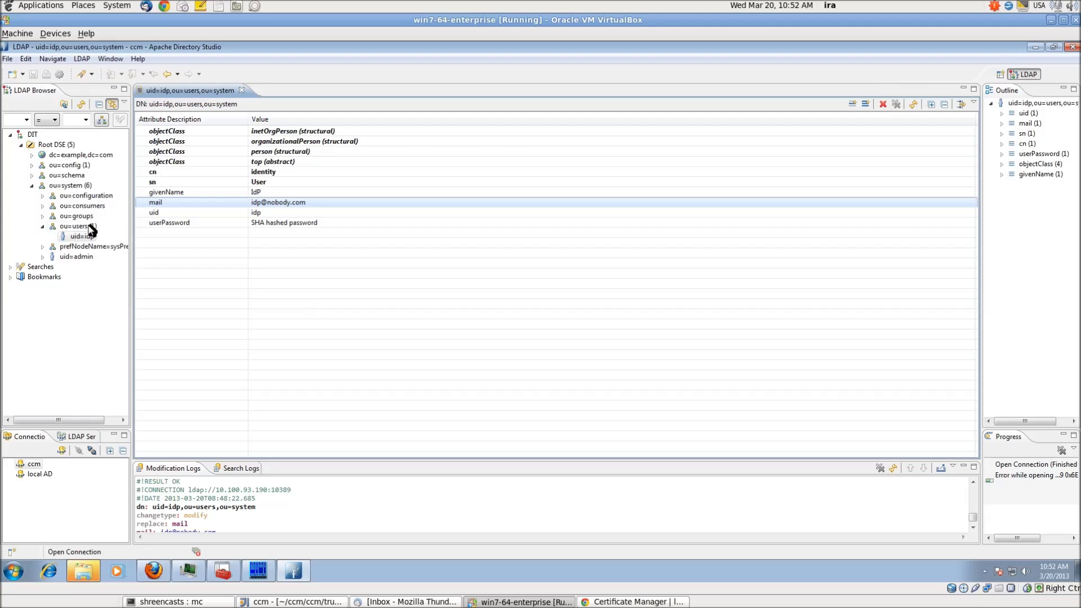
left_click(75, 239)
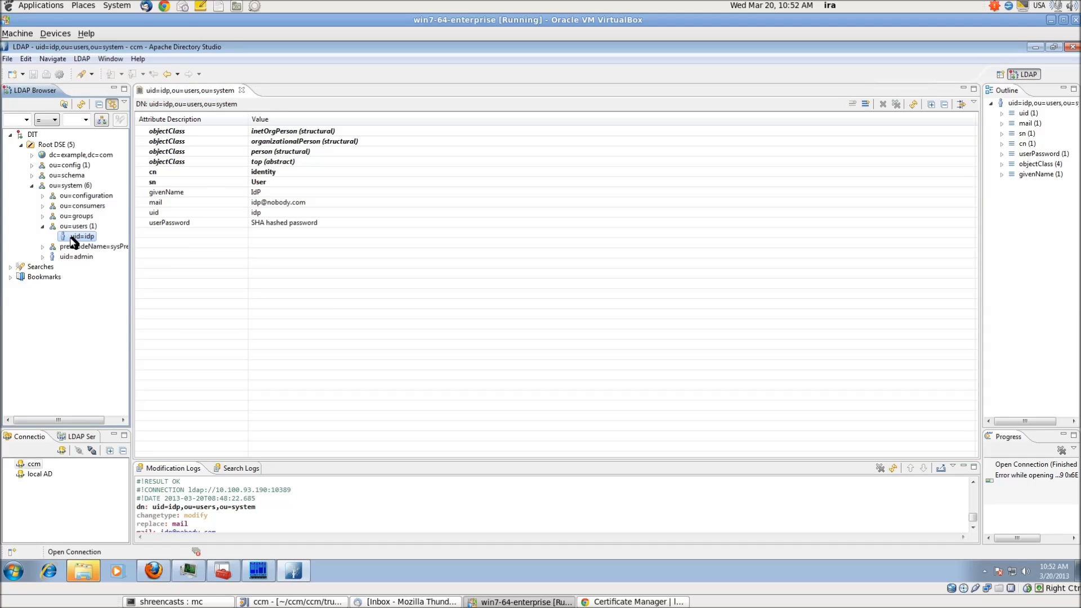
left_click(645, 602)
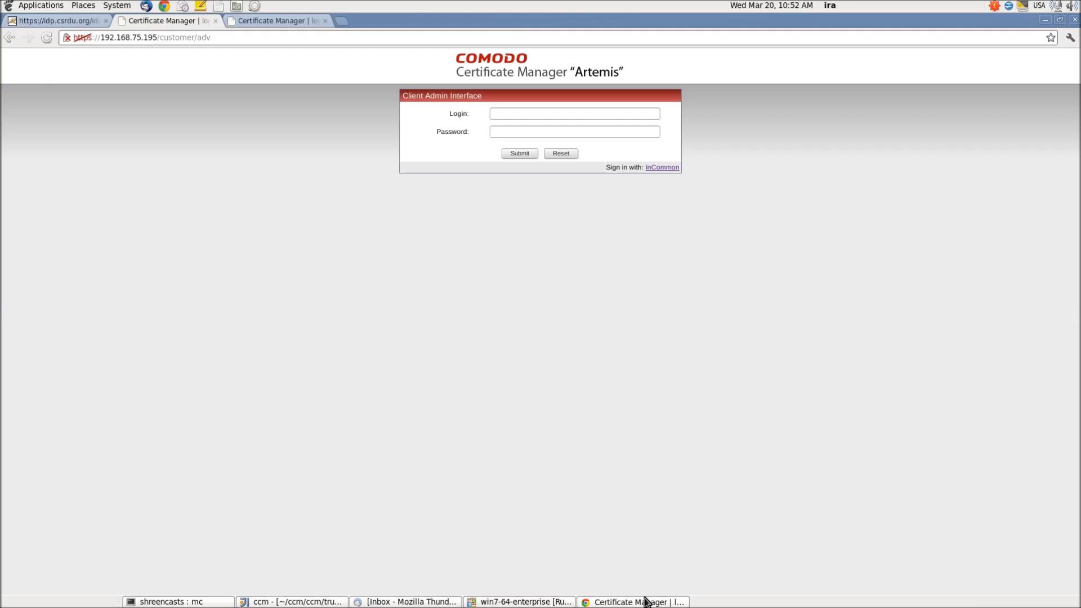
Sign in via InCommon on the Shibboleth login page as the idp user with its password.
left_click(667, 167)
left_click(110, 254)
type("idp")
key("Tab")
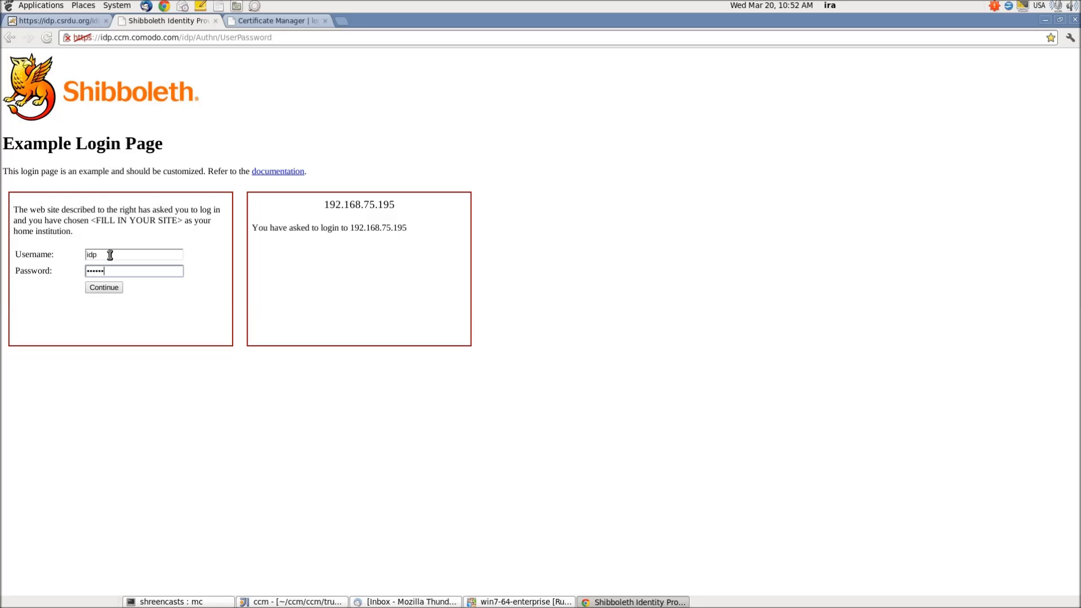
key("Return")
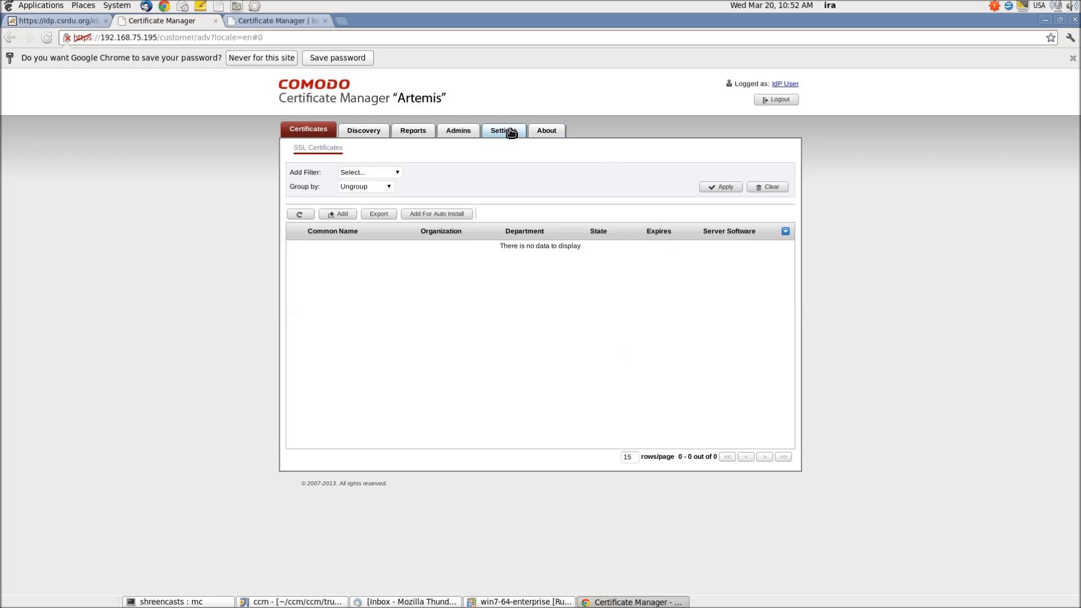
Inspect the IdP User admin's RAO Admin - SSL sub-roles without saving, then log out and switch to the directory VM.
left_click(459, 131)
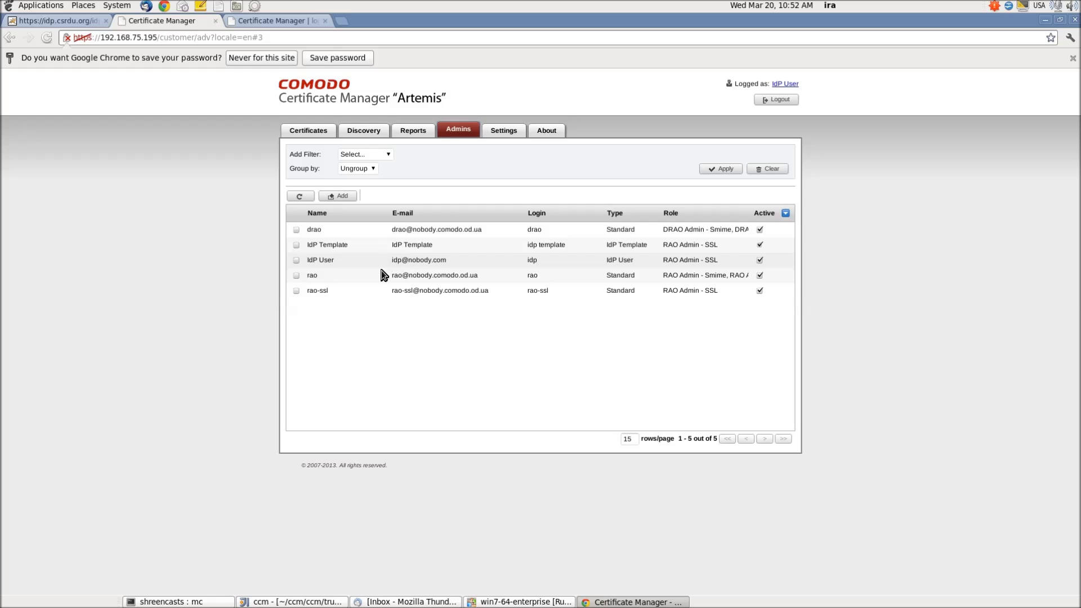
left_click(296, 261)
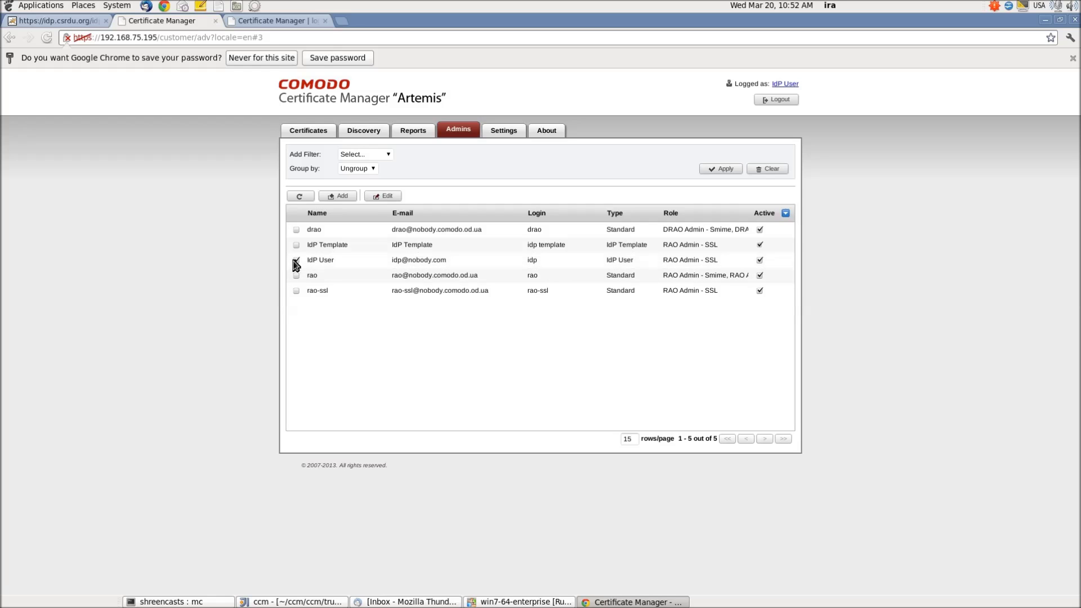
left_click(391, 197)
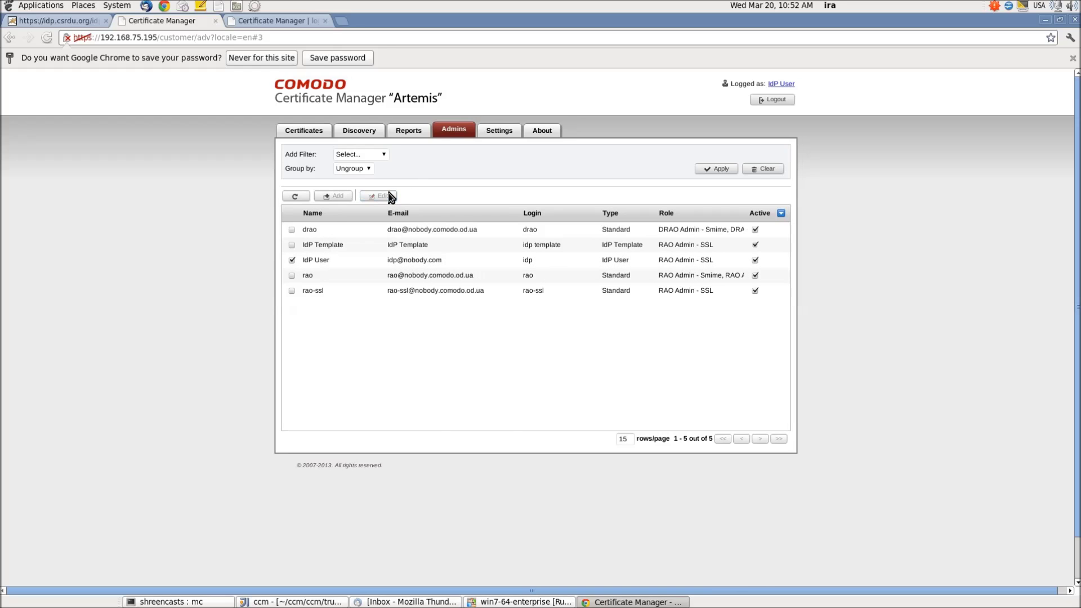
left_click(437, 288)
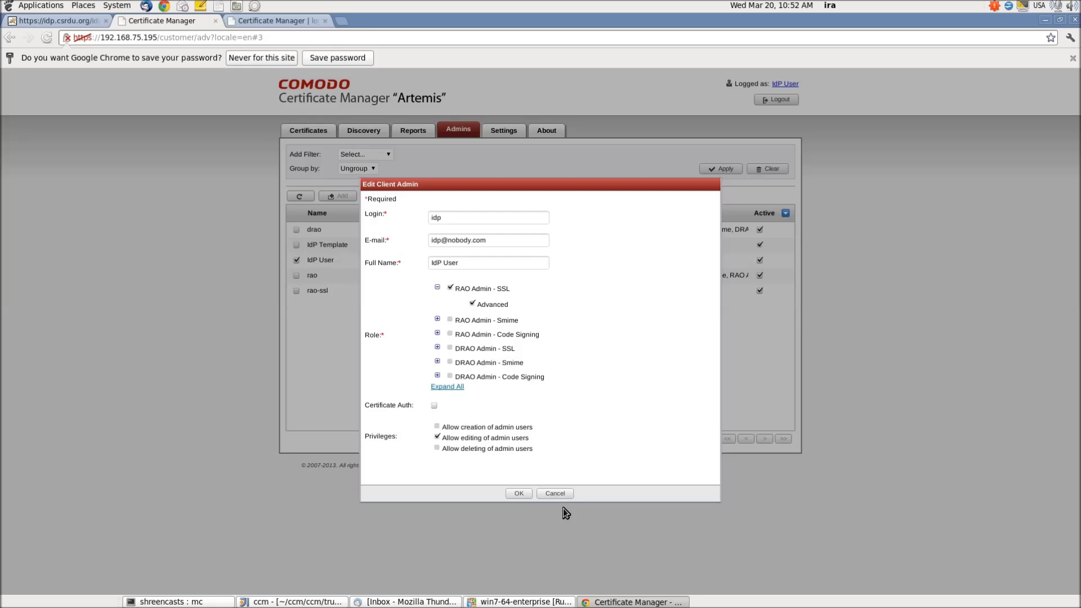
left_click(557, 493)
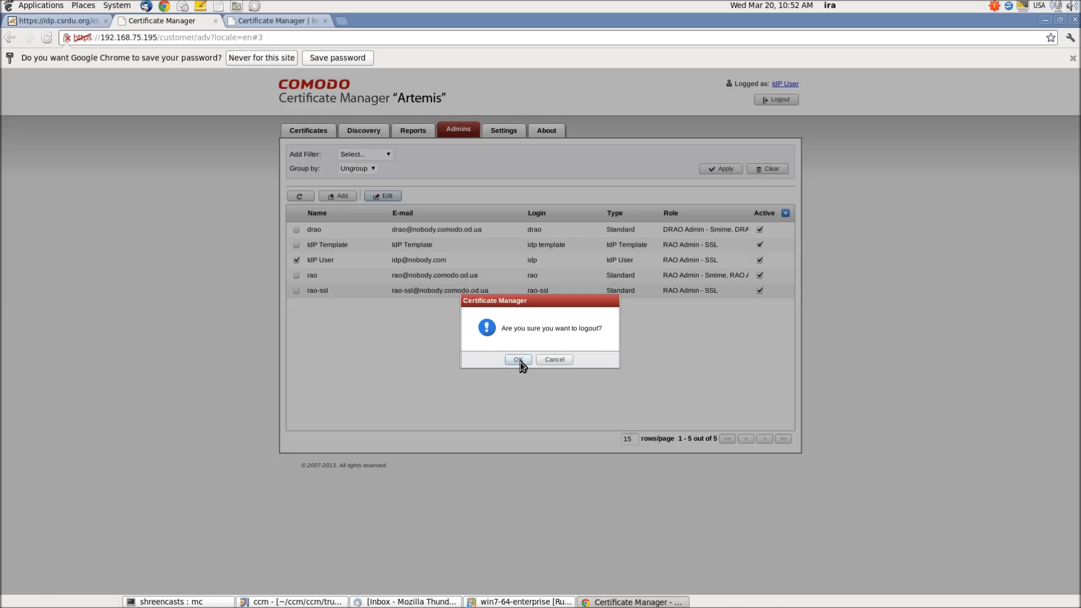
left_click(518, 360)
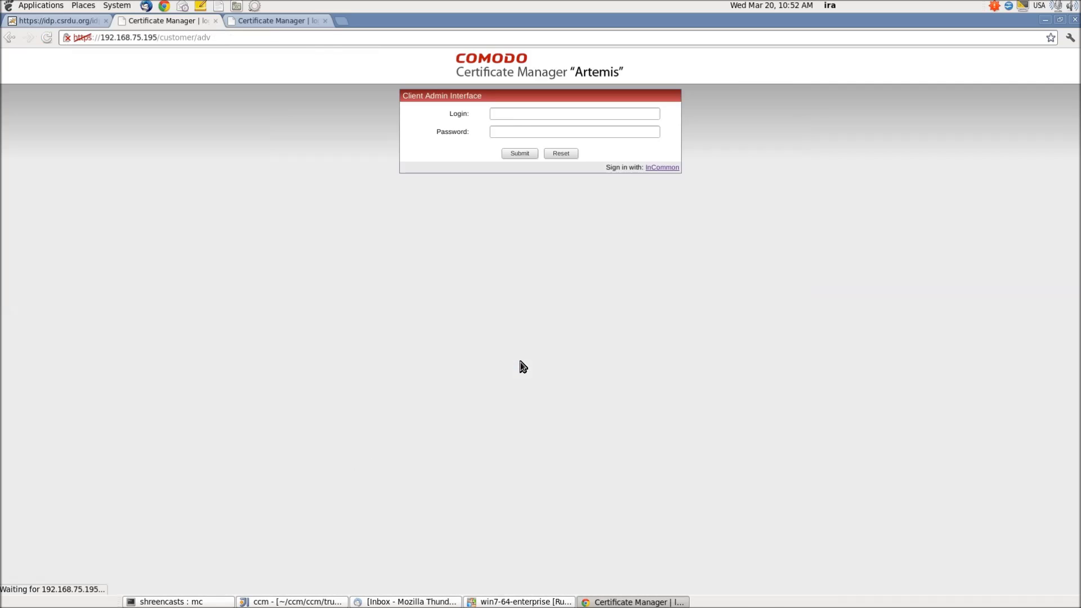
left_click(524, 601)
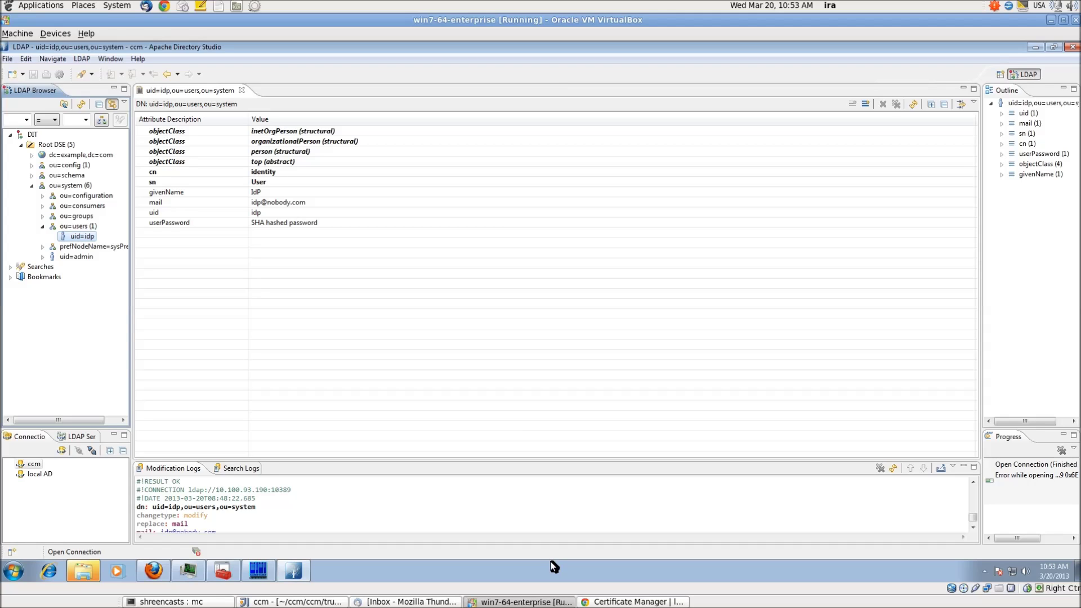
Change the uid=idp mail value's domain from nobody to comodo and return to the Certificate Manager login.
double_click(264, 208)
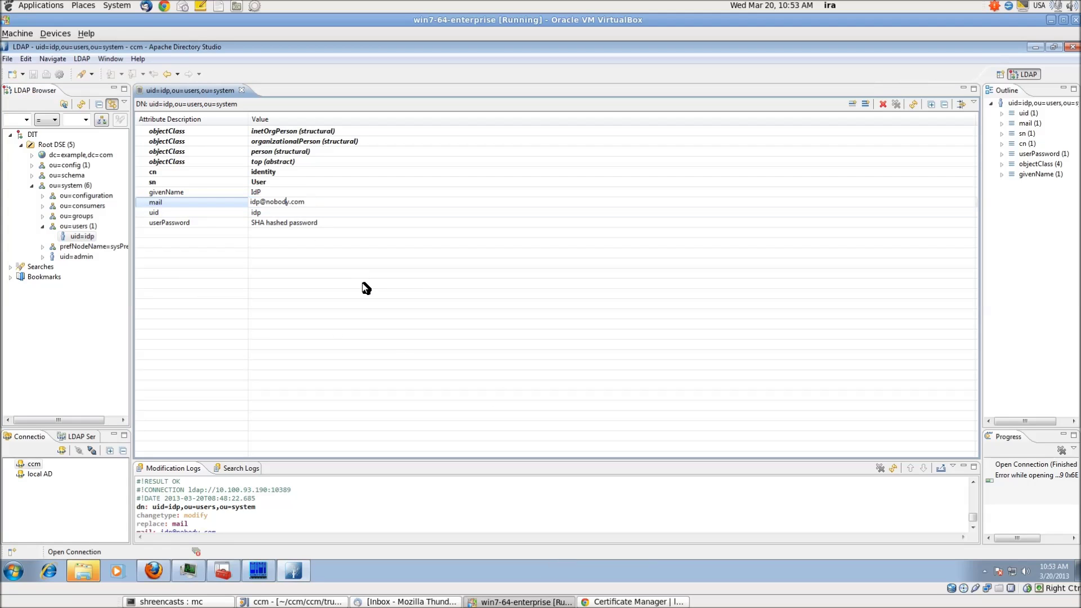
key("BackSpace")
key("BackSpace")
key("BackSpace")
key("BackSpace")
key("BackSpace")
key("BackSpace")
type("comodo")
key("Return")
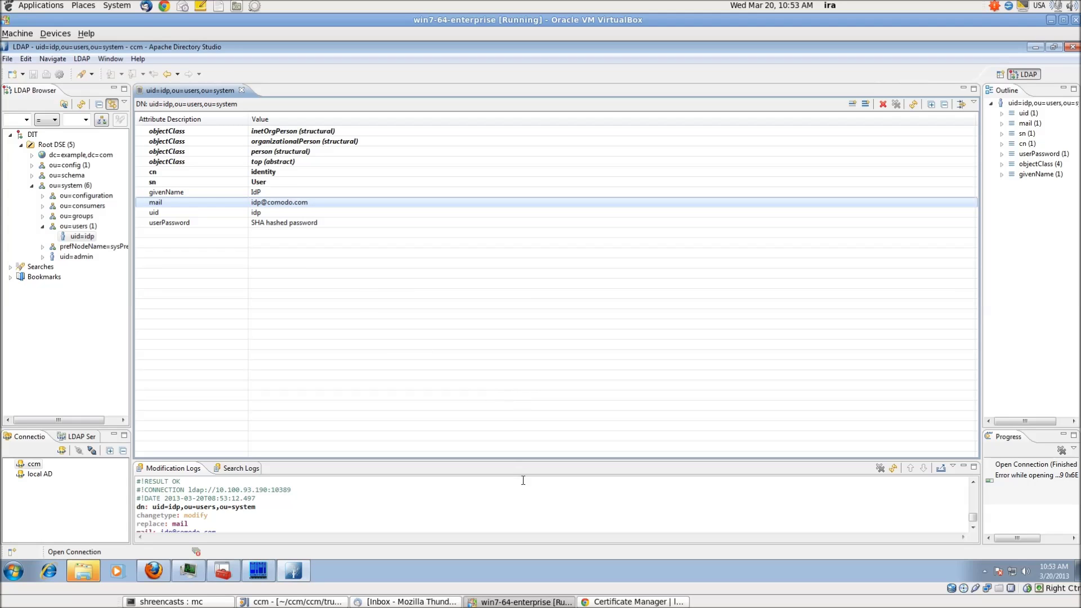
left_click(648, 601)
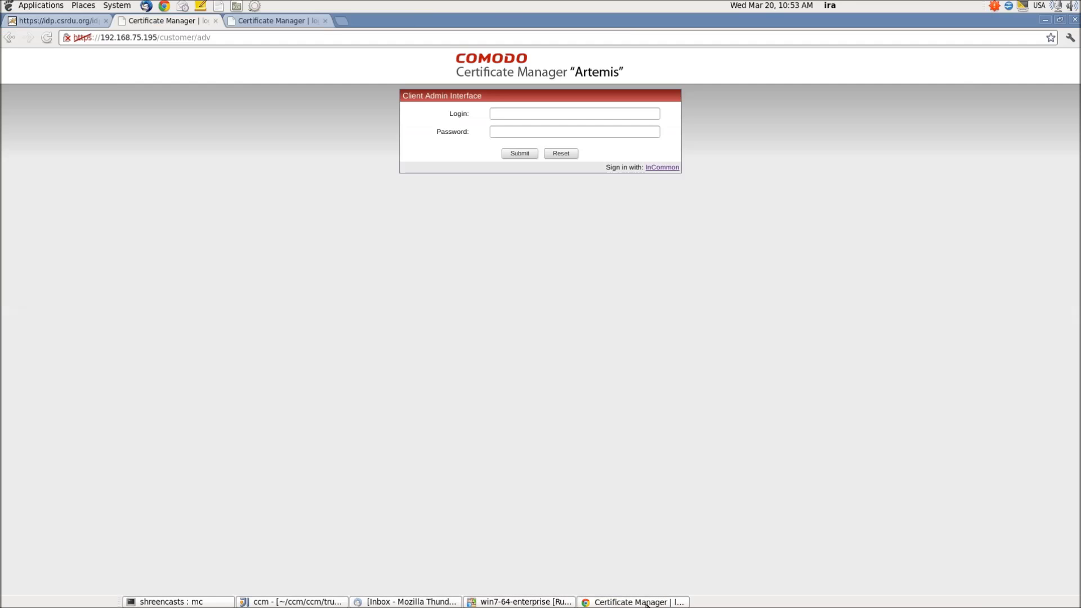
Sign in again via InCommon as the idp user, picking the username from autofill and entering the password.
left_click(659, 168)
left_click(109, 253)
type("ad")
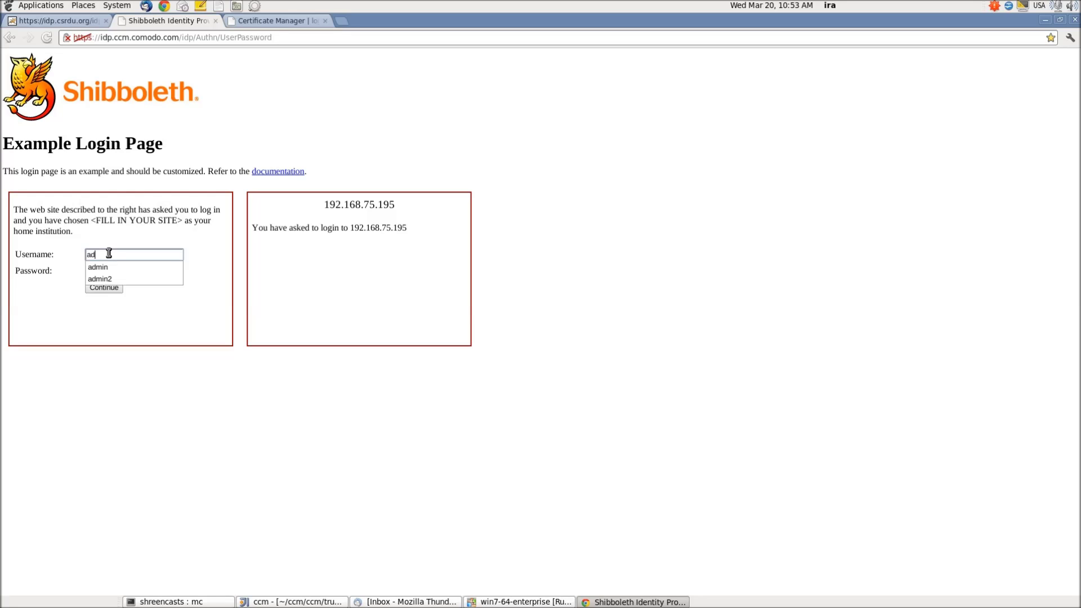
key("BackSpace")
key("BackSpace")
type("i")
key("Down")
key("Return")
key("Tab")
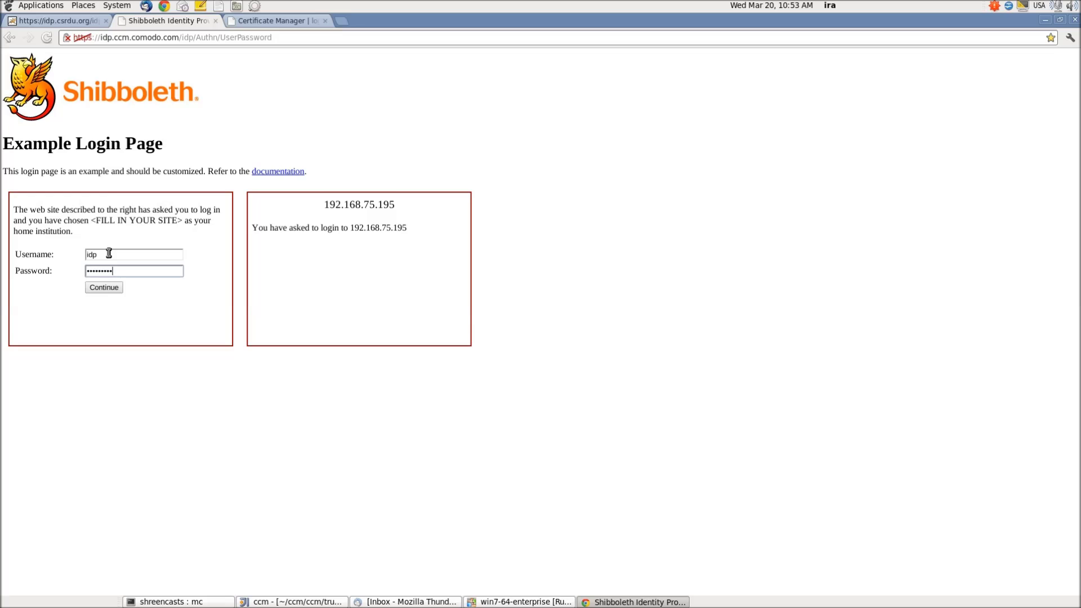
key("Return")
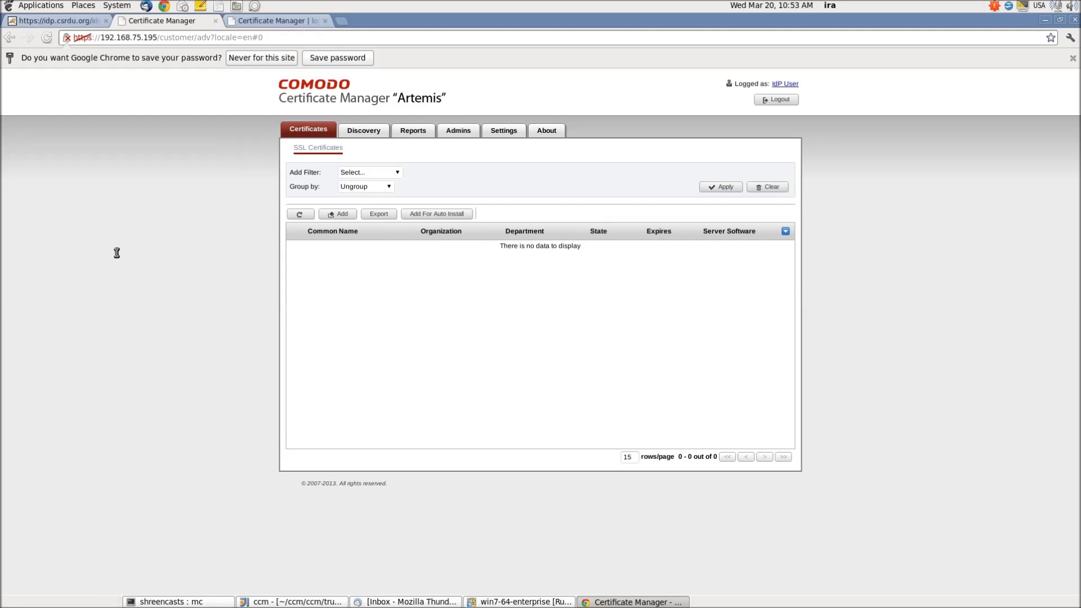
Open the IdP User admin's details, check its updated e-mail domain, cancel without saving, and start logging out.
left_click(458, 132)
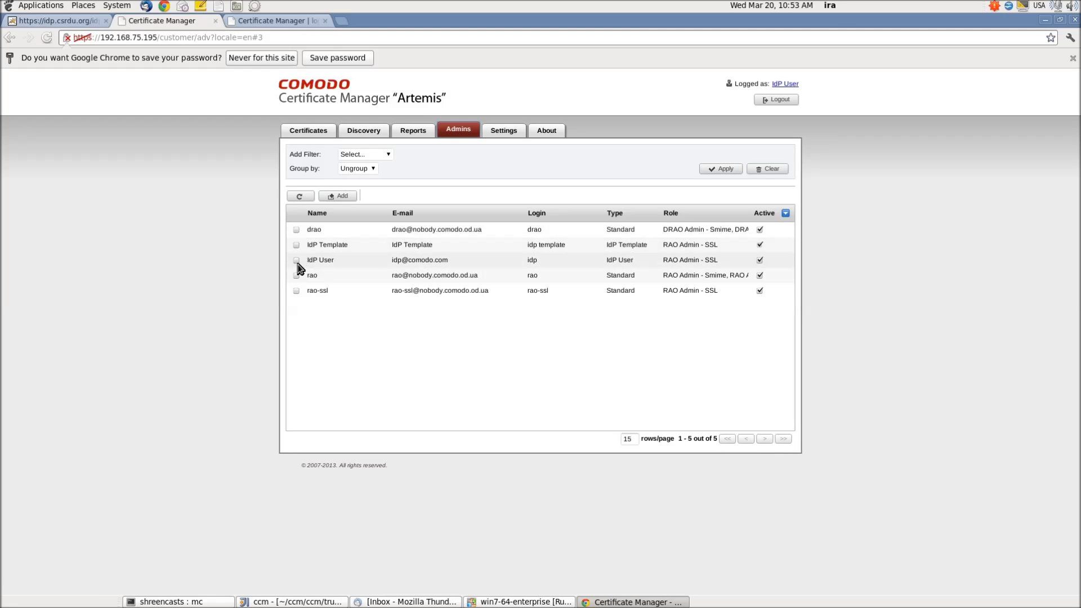
left_click(297, 260)
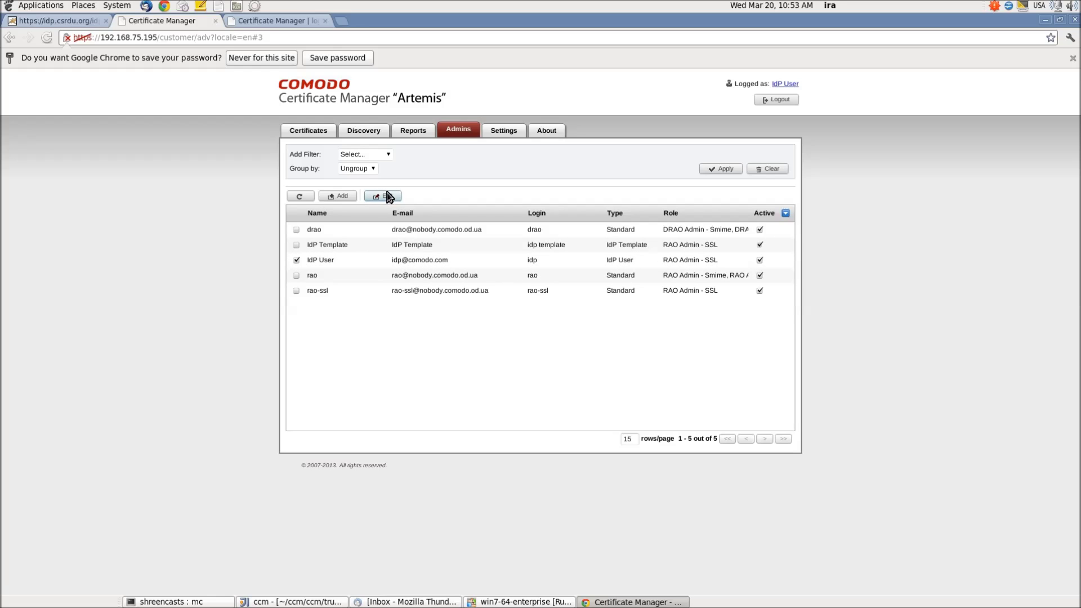
left_click(389, 197)
left_click_drag(507, 240, 419, 246)
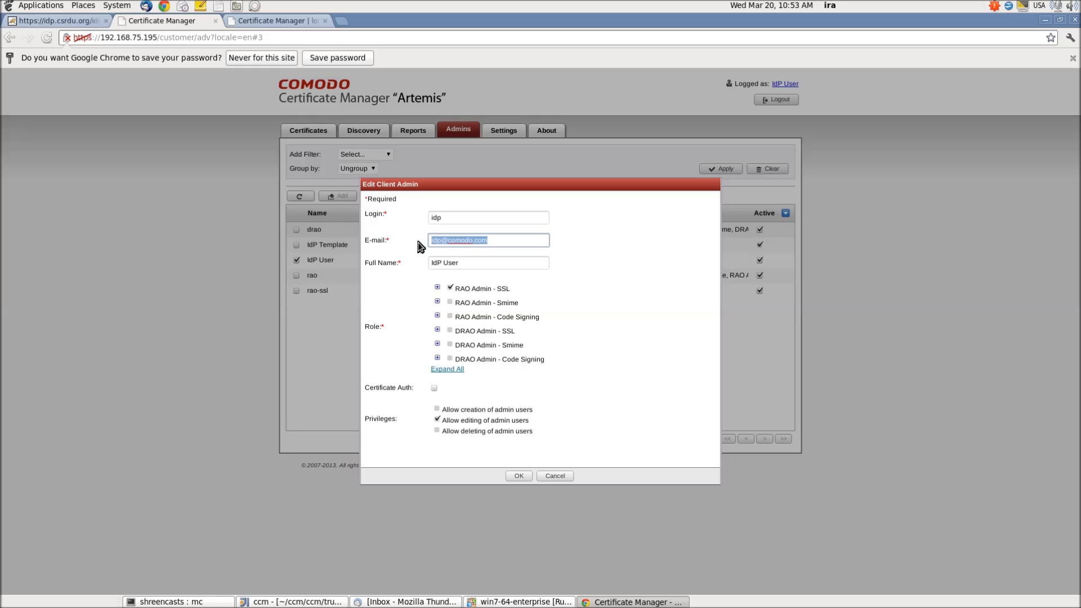
left_click(561, 476)
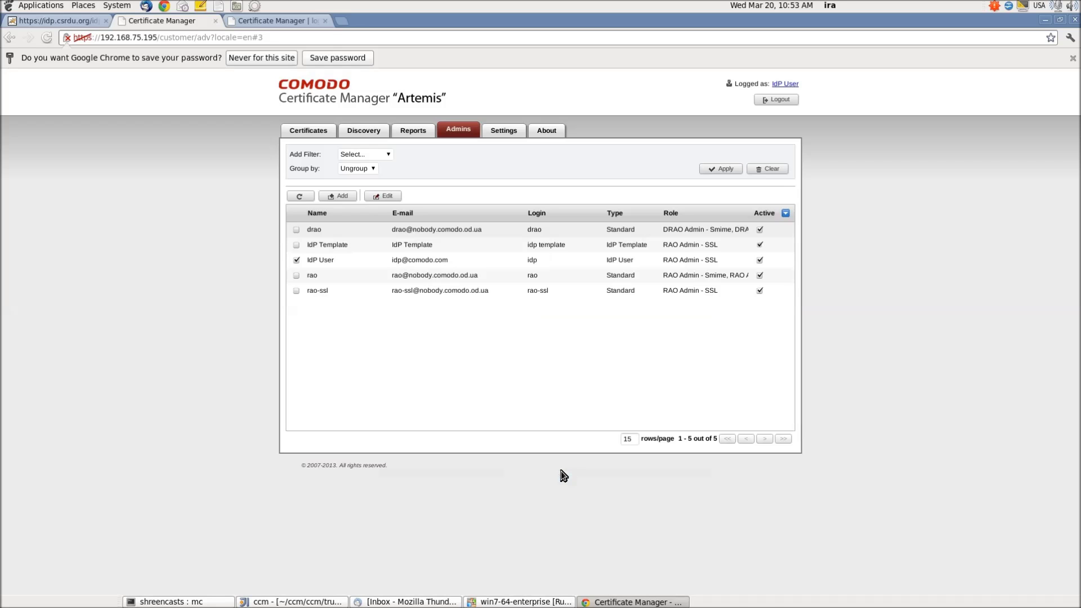
left_click(777, 101)
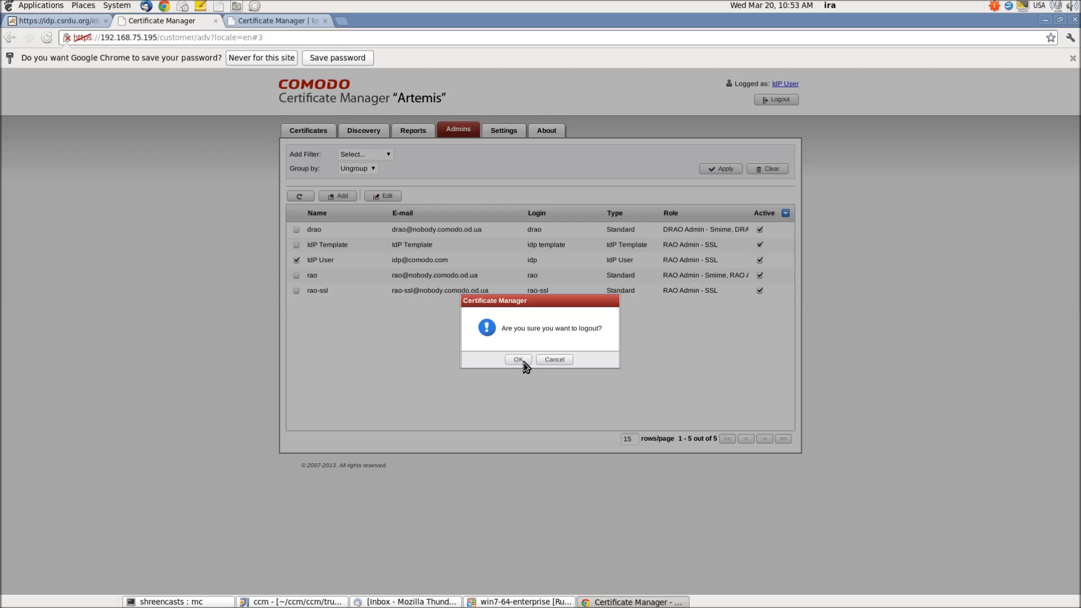
Confirm the logout and sign in to the Super Admin interface as admin with its password.
left_click(517, 362)
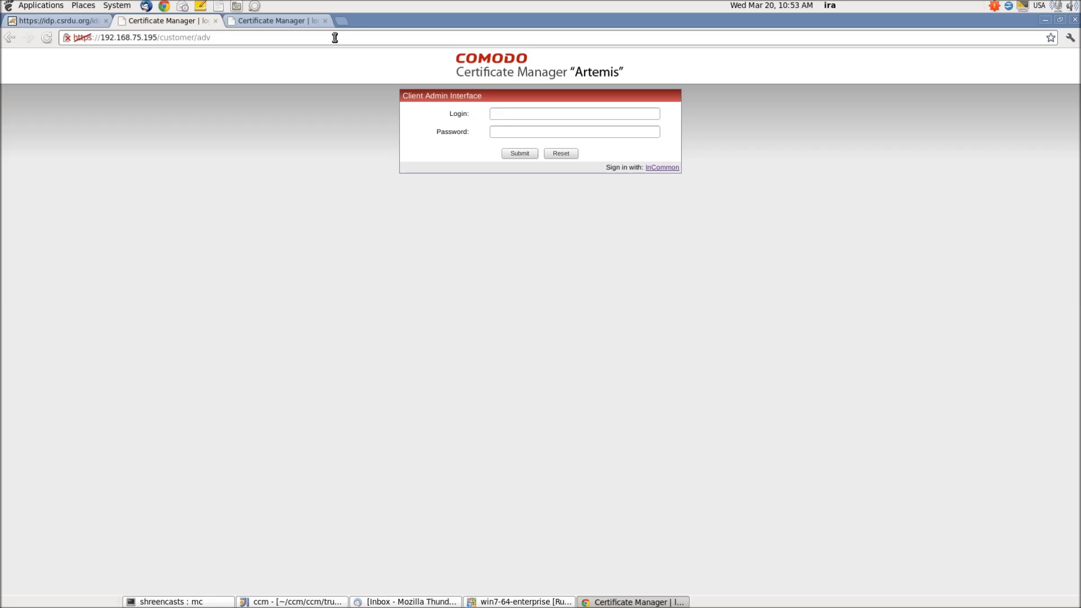
left_click(307, 23)
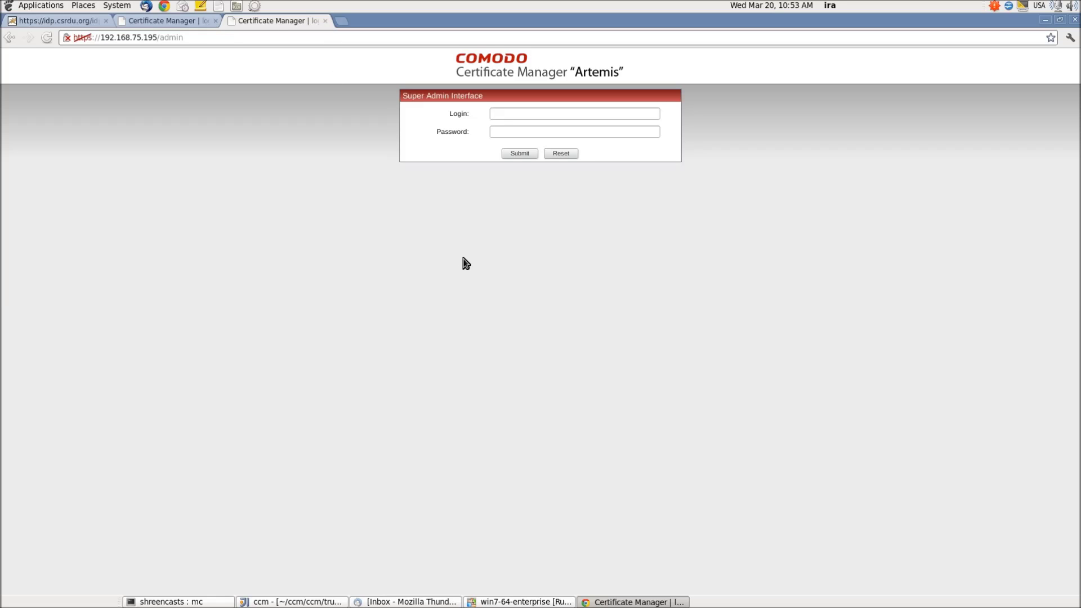
left_click(534, 112)
type("admin")
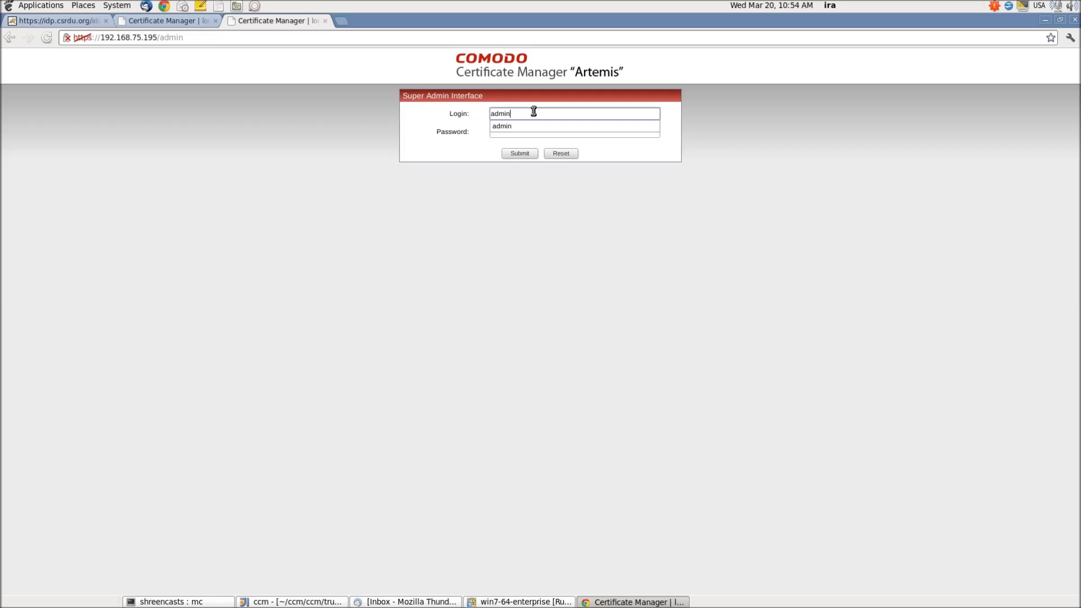
key("Tab")
type("********")
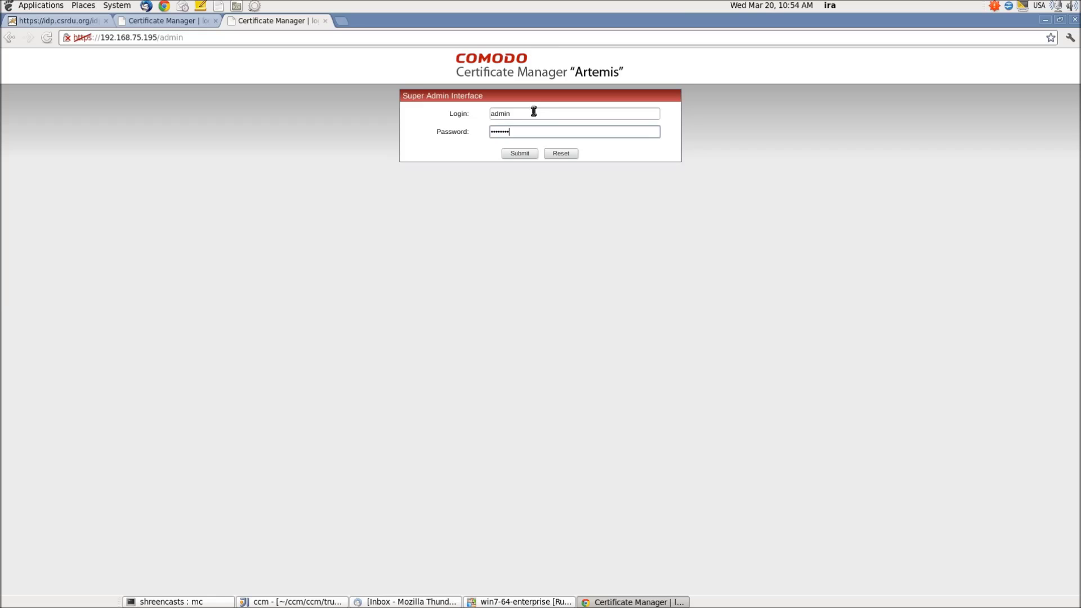
key("Return")
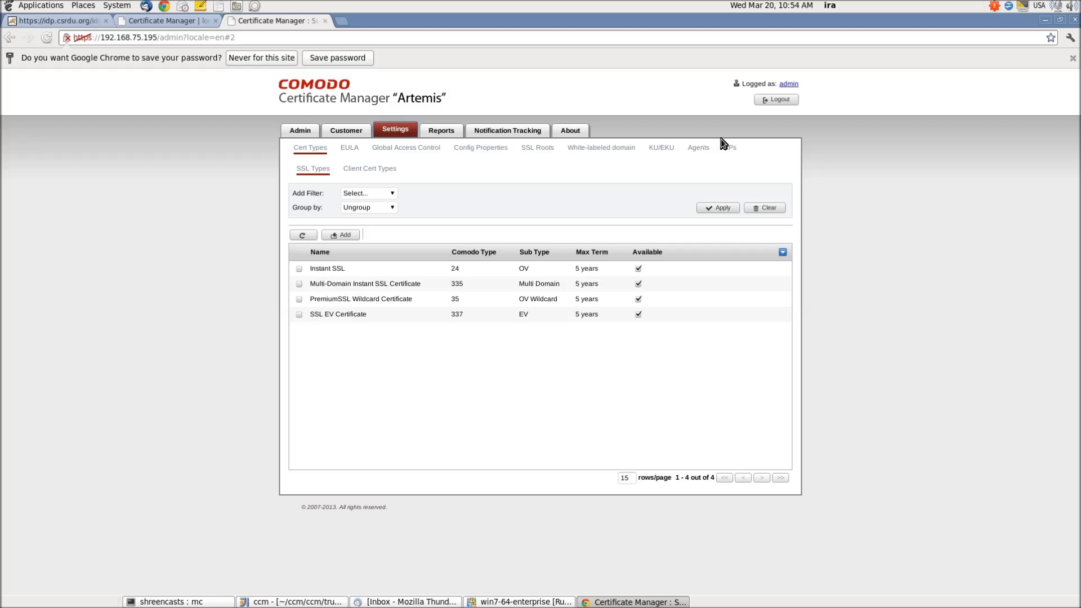
left_click(731, 149)
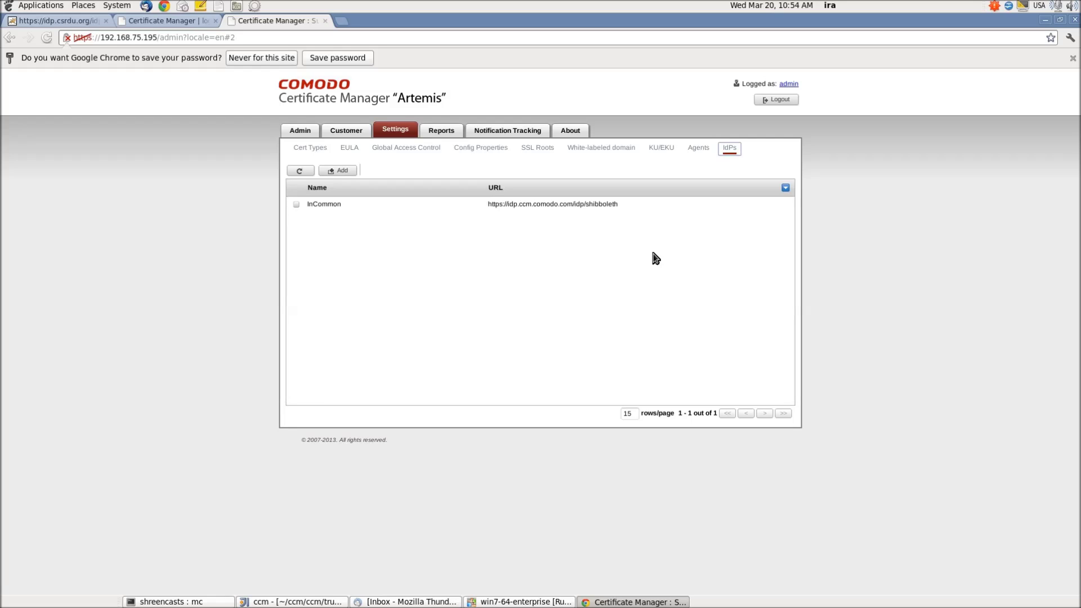
left_click(341, 172)
left_click(549, 321)
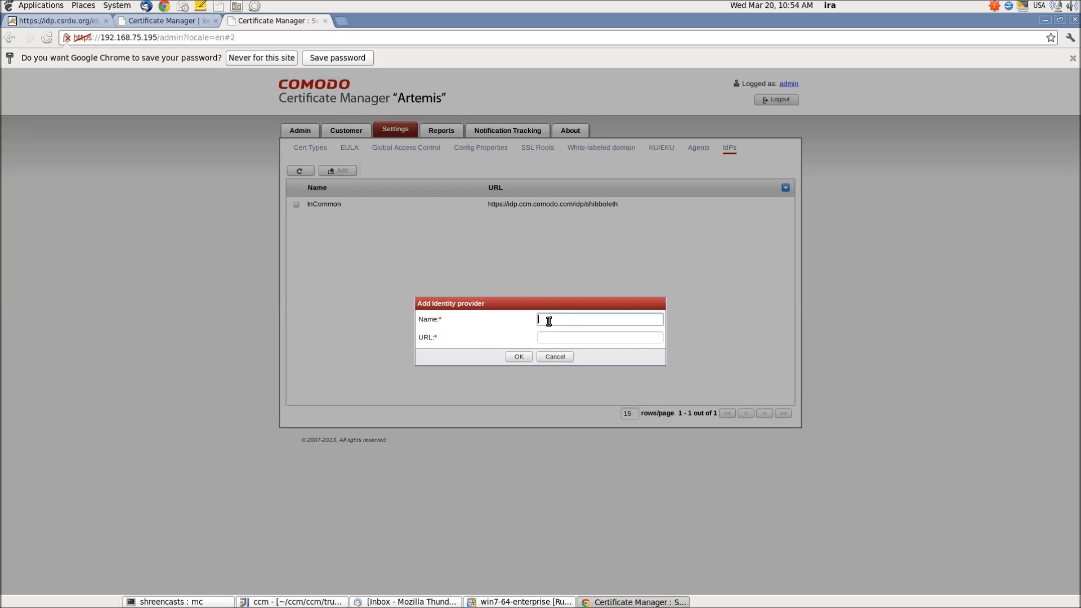
type("Lo")
left_click(56, 21)
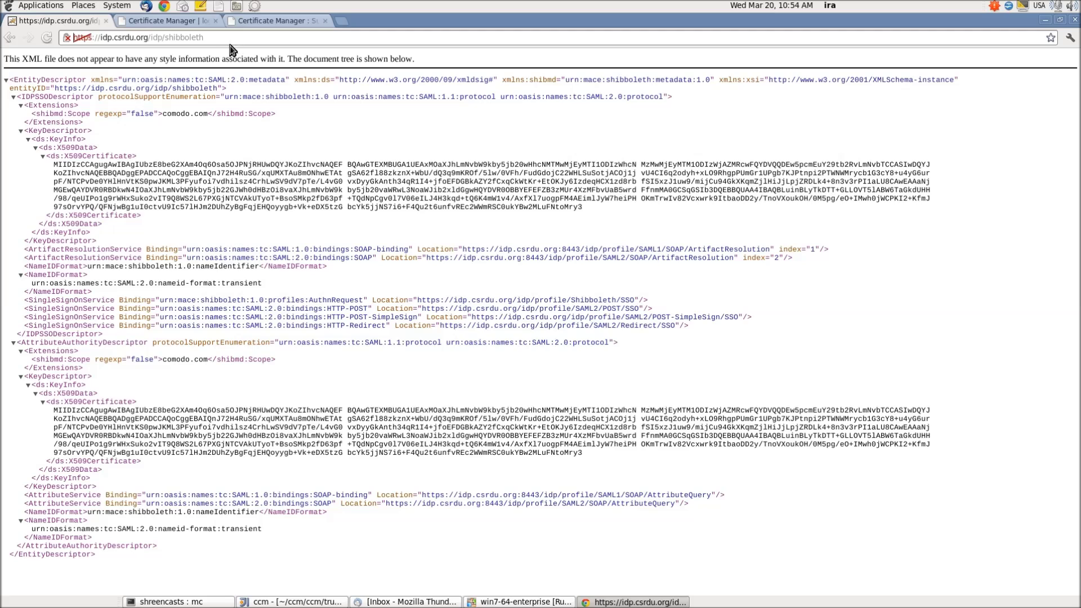
left_click(221, 40)
key("ctrl+c")
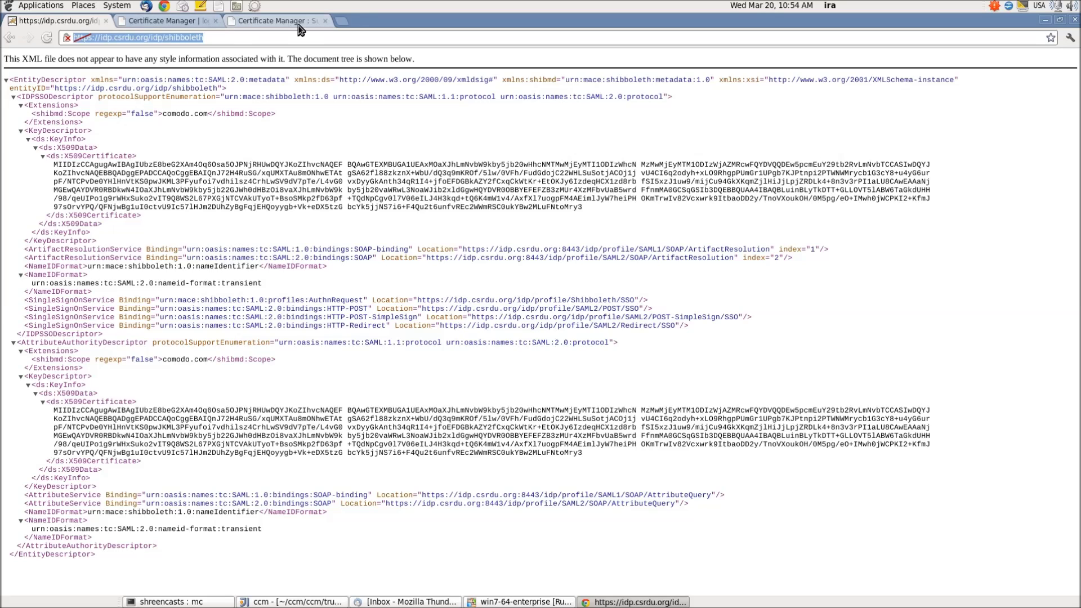
left_click(259, 21)
left_click(554, 336)
key("ctrl+v")
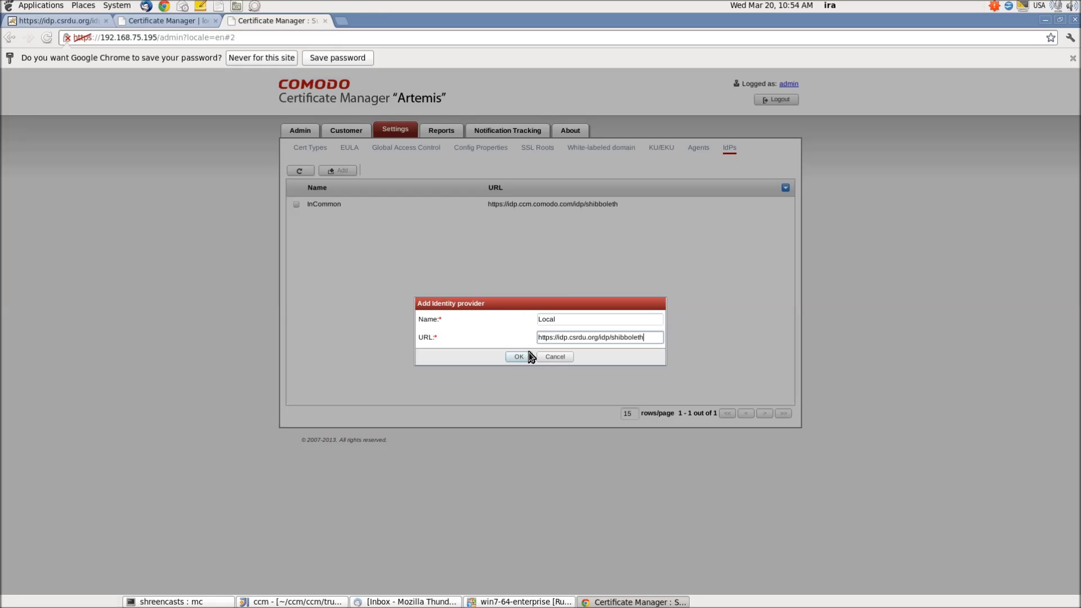
left_click(518, 357)
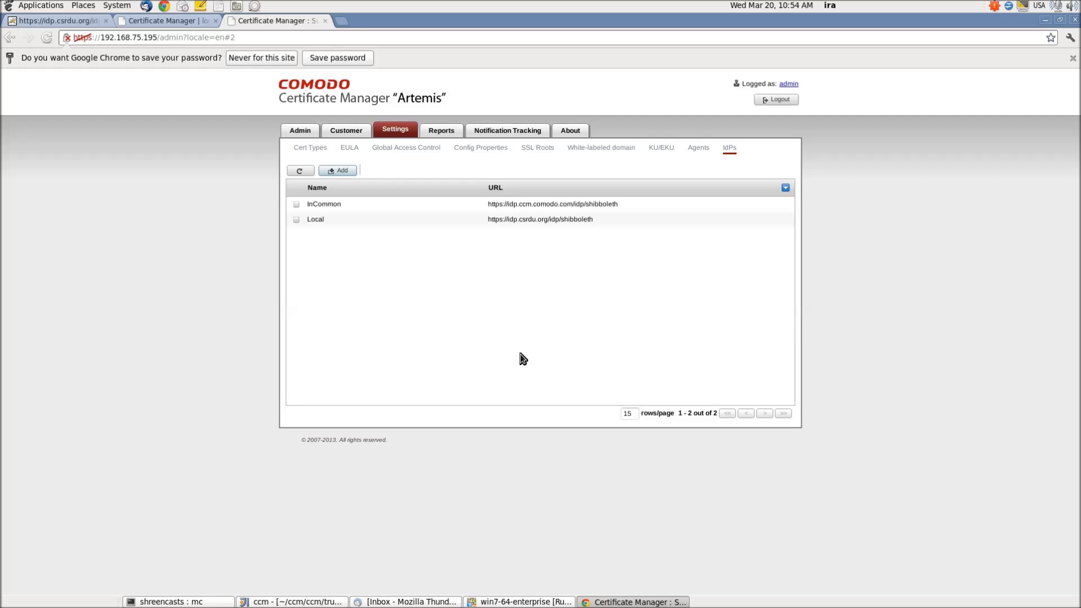
Add Local to the Advanced customer's assigned identity providers beside InCommon and save the customer.
left_click(342, 132)
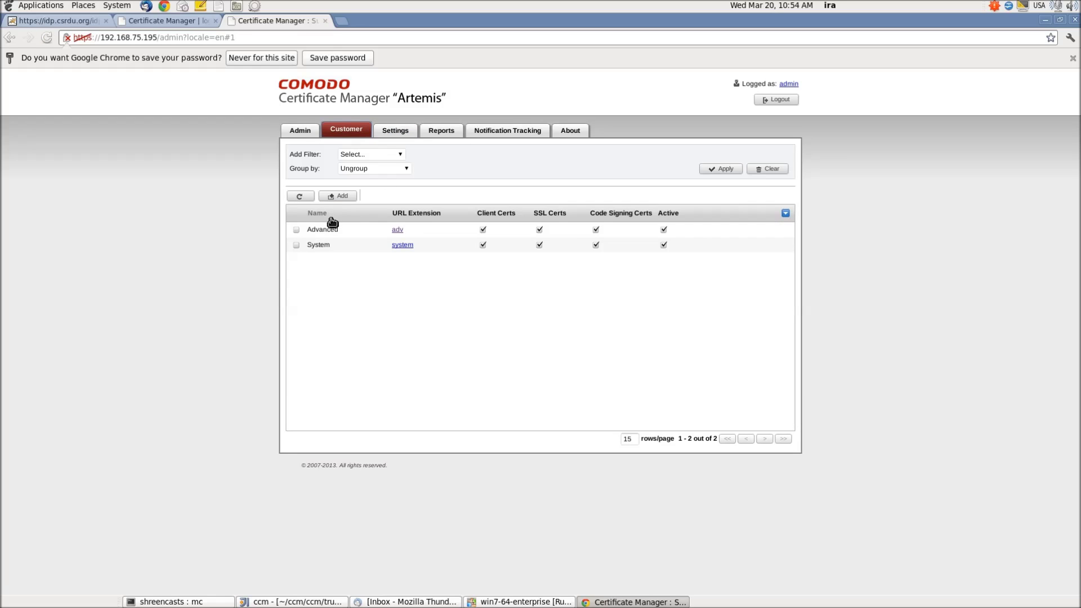
left_click(297, 230)
left_click(384, 196)
scroll(646, 333, "down", 15)
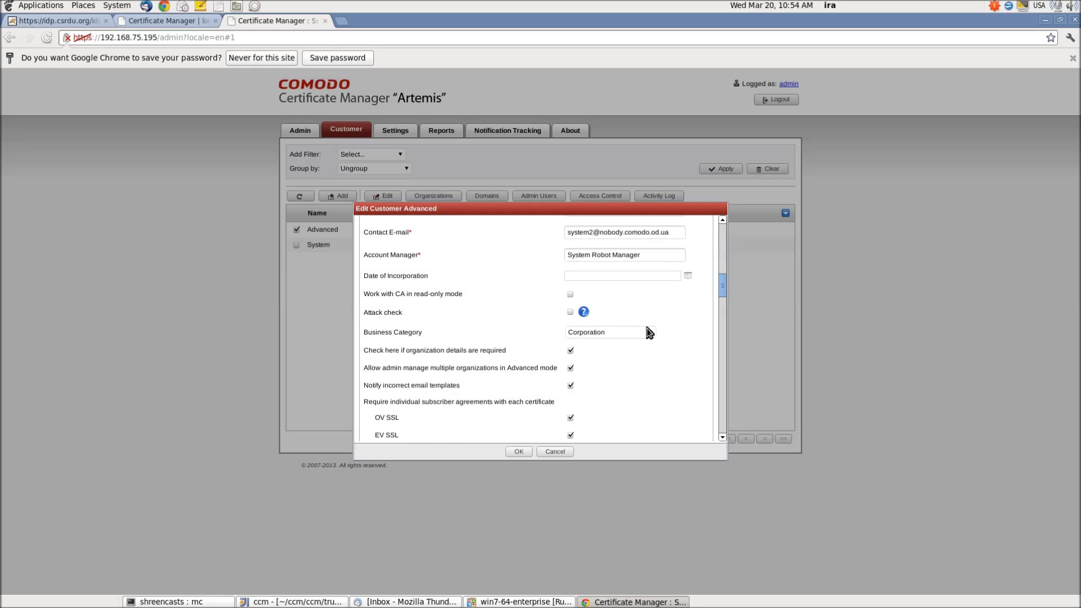
left_click(593, 261)
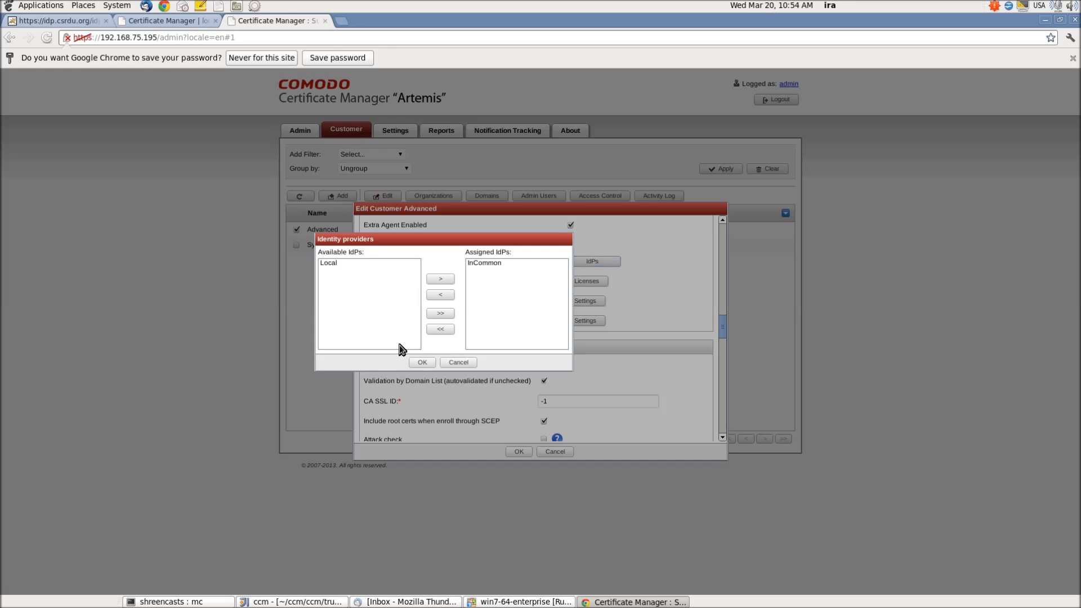
left_click(441, 314)
left_click(427, 363)
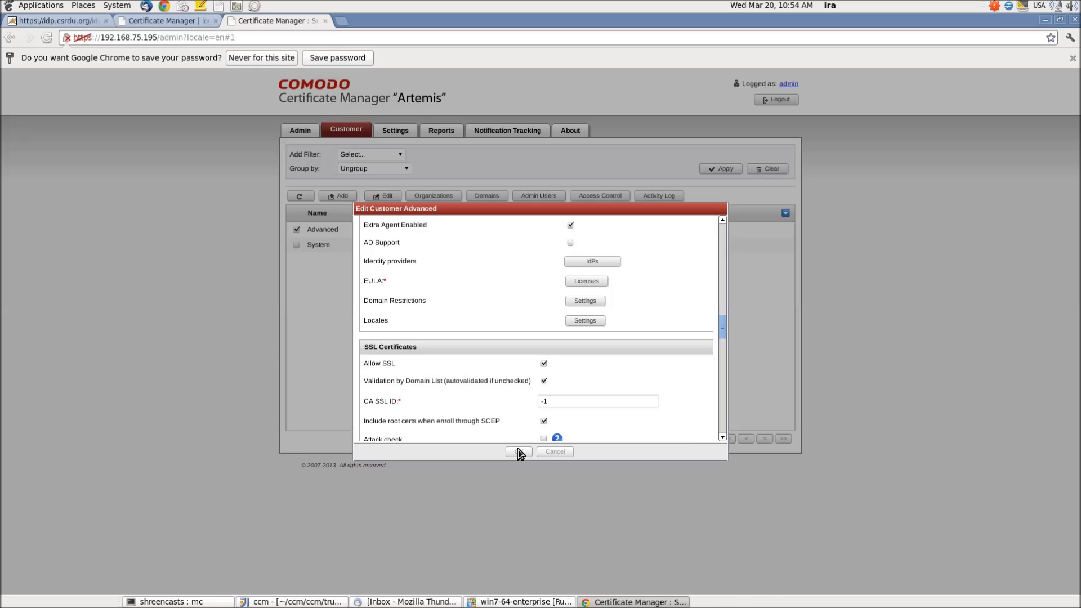
left_click(518, 450)
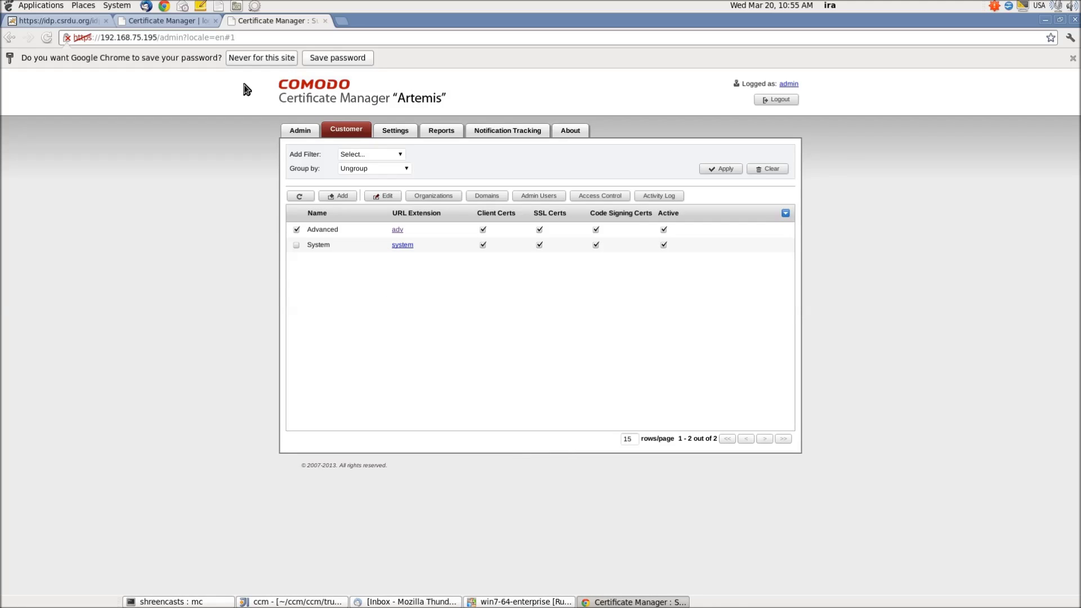
On the client login page, choose Local and enter the Shibboleth username and password.
left_click(169, 22)
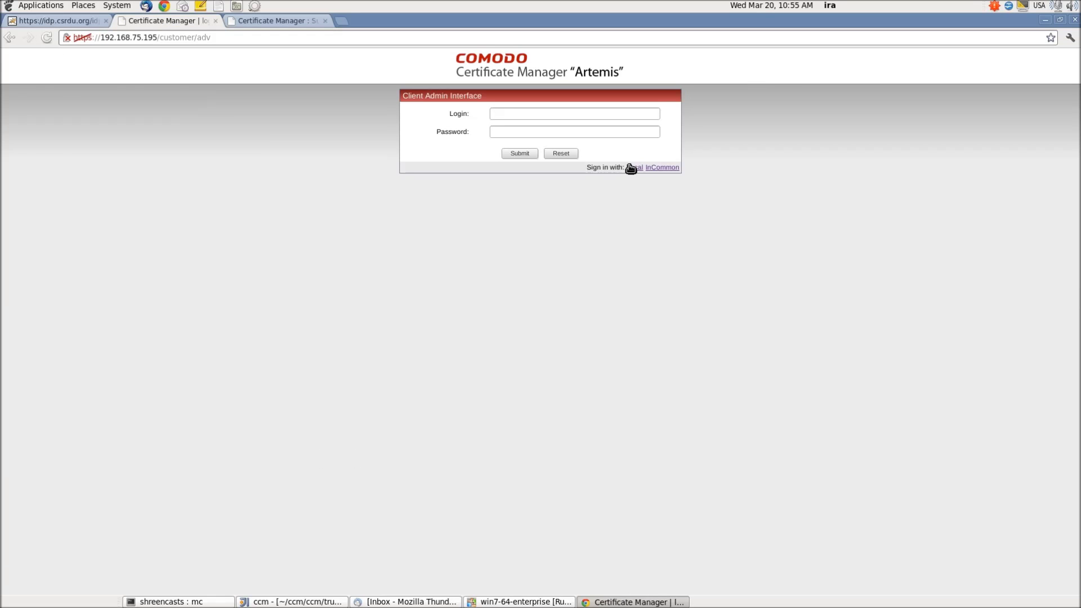
left_click(648, 168)
left_click(111, 254)
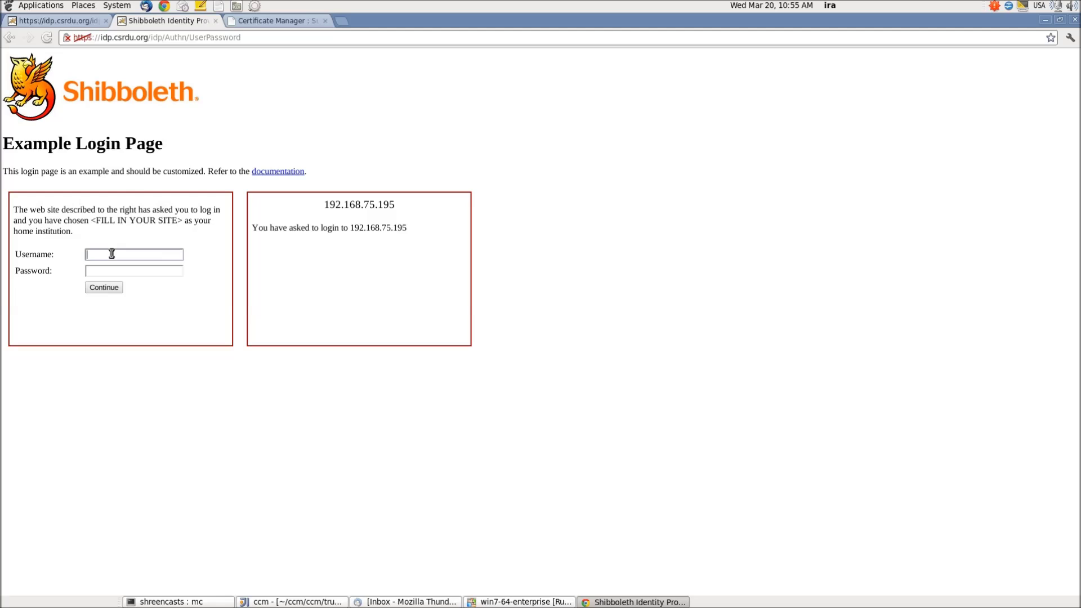
key("Down")
key("Return")
key("Tab")
Submit the Shibboleth login and select the new IdP User admin in the Admins list.
key("Return")
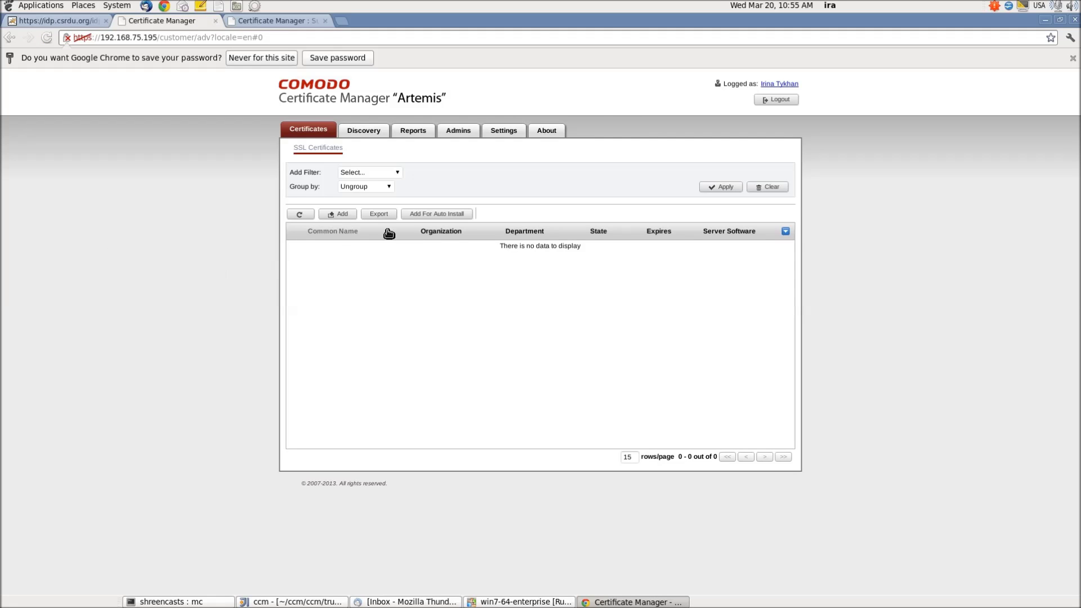
left_click(471, 129)
left_click(296, 275)
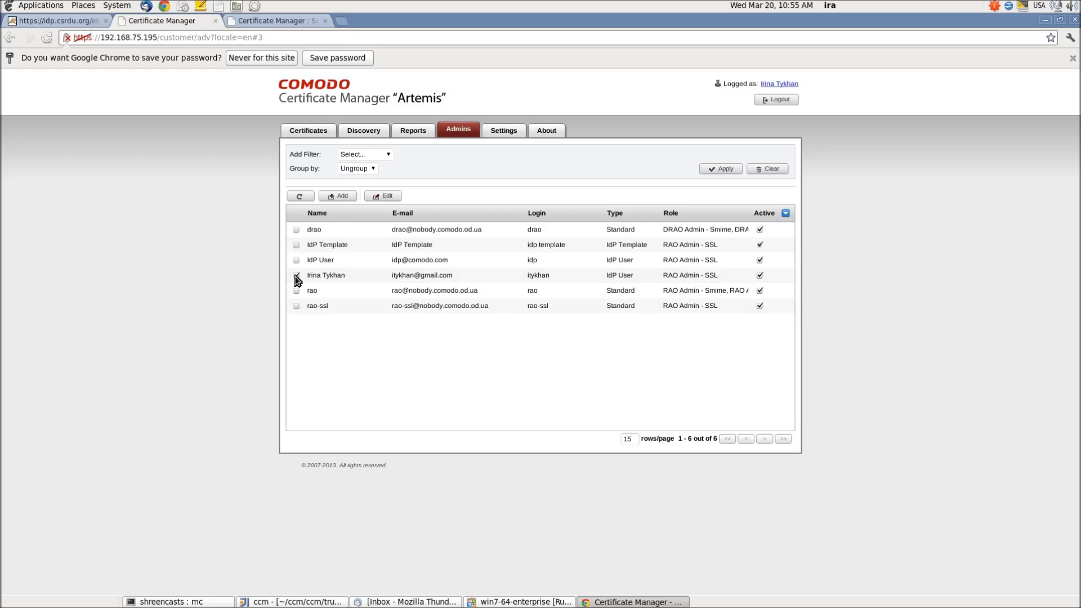